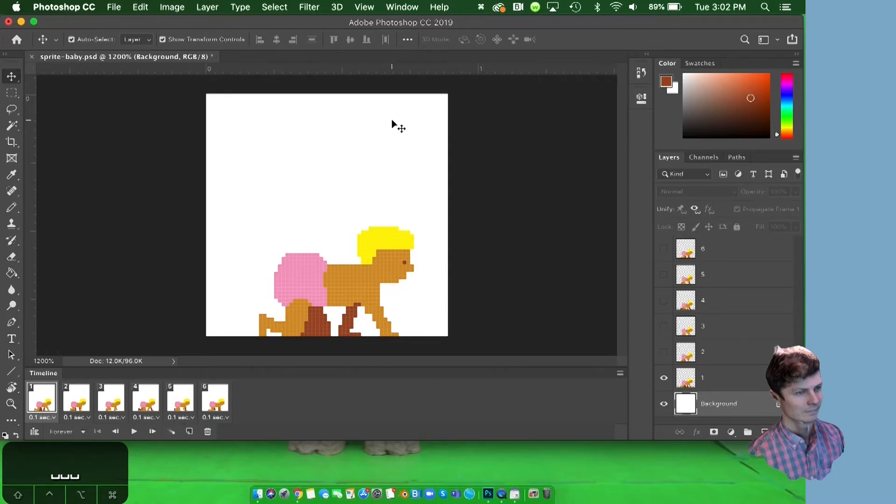
# Display frames 2, 3 and 4 of the crawl animation one after another to see each pose.
pyautogui.click(411, 6)
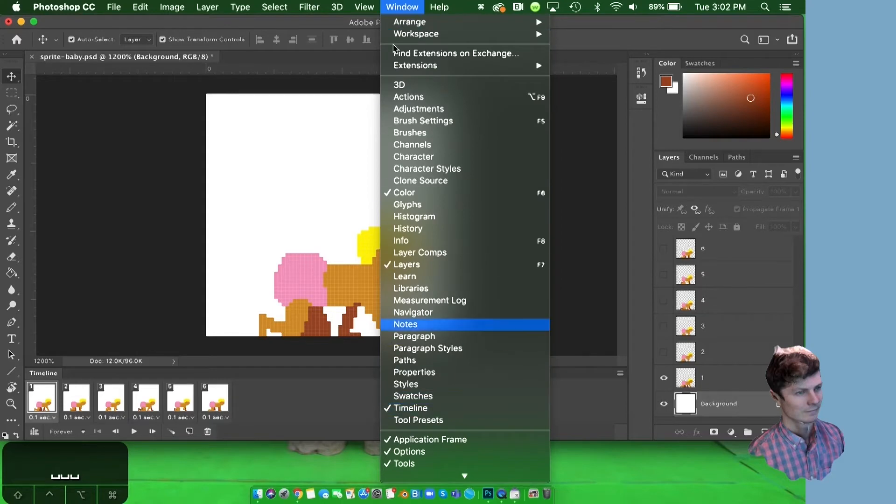
pyautogui.click(399, 6)
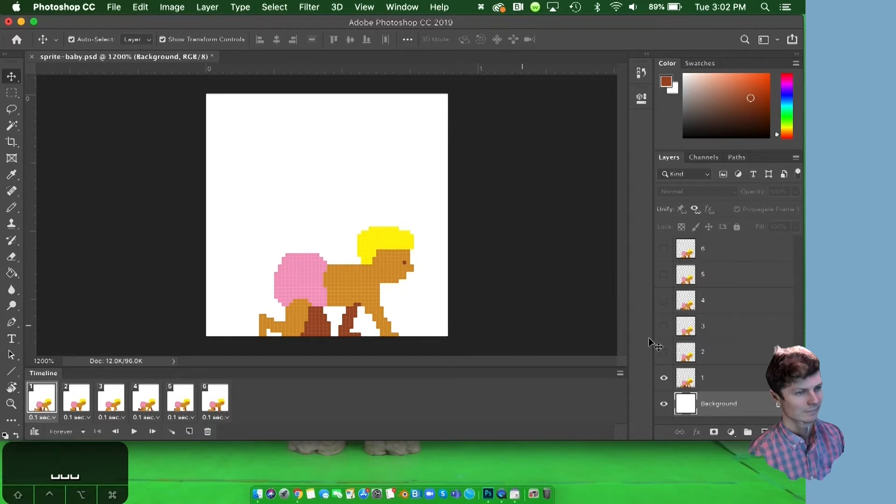
pyautogui.click(76, 401)
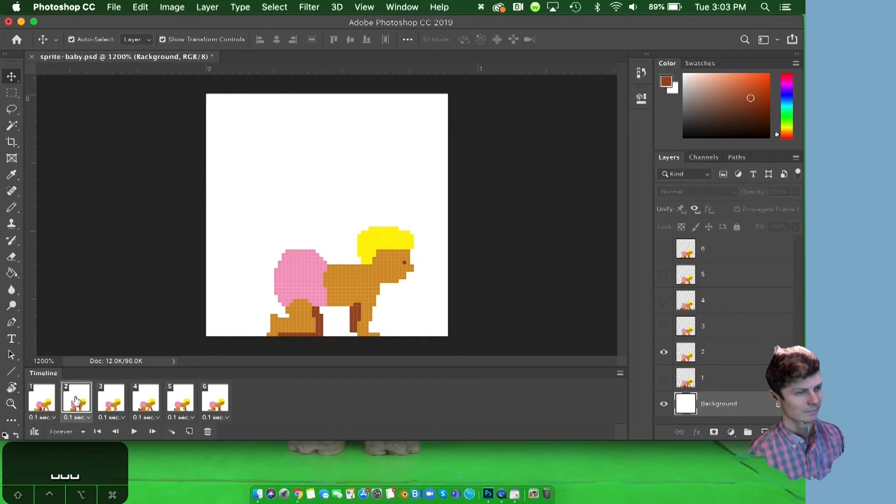
pyautogui.click(120, 399)
pyautogui.click(154, 398)
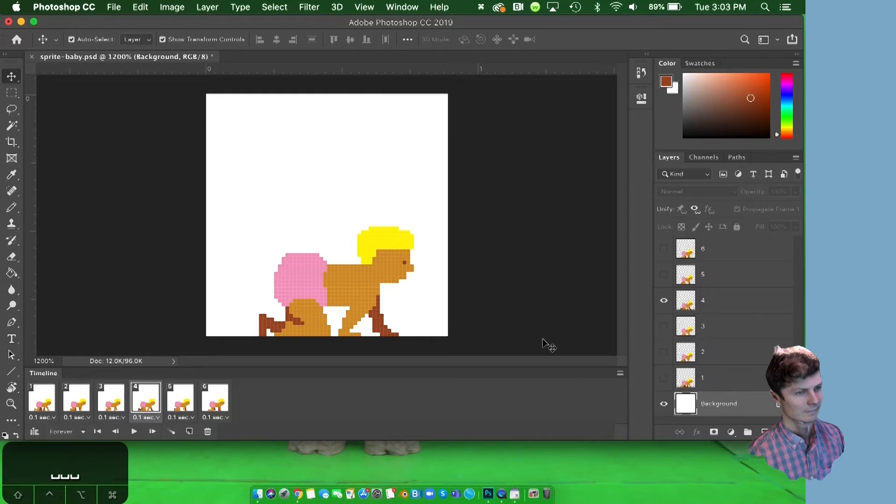
# Toggle the Background layer off and back on in frames 4 and 5.
pyautogui.click(664, 404)
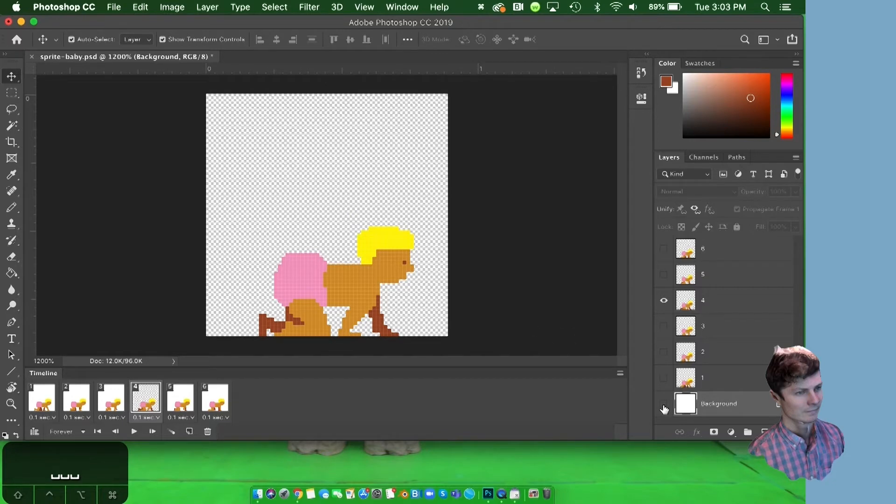
pyautogui.click(174, 398)
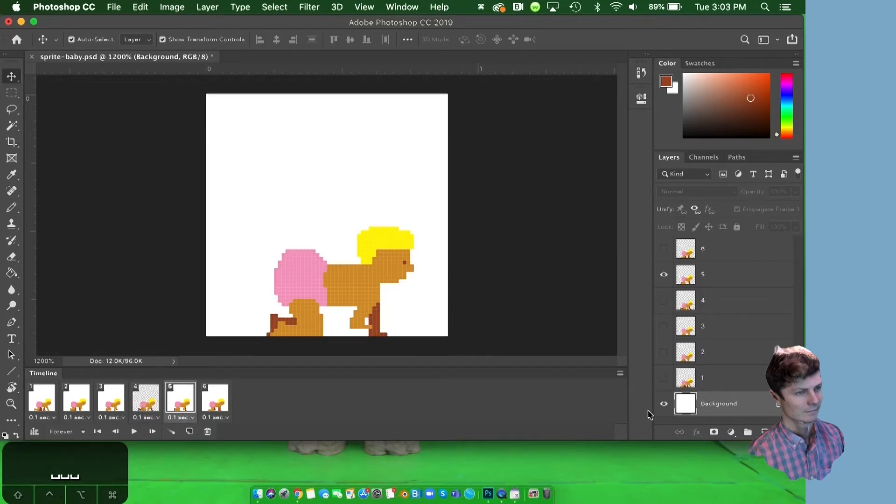
pyautogui.click(664, 404)
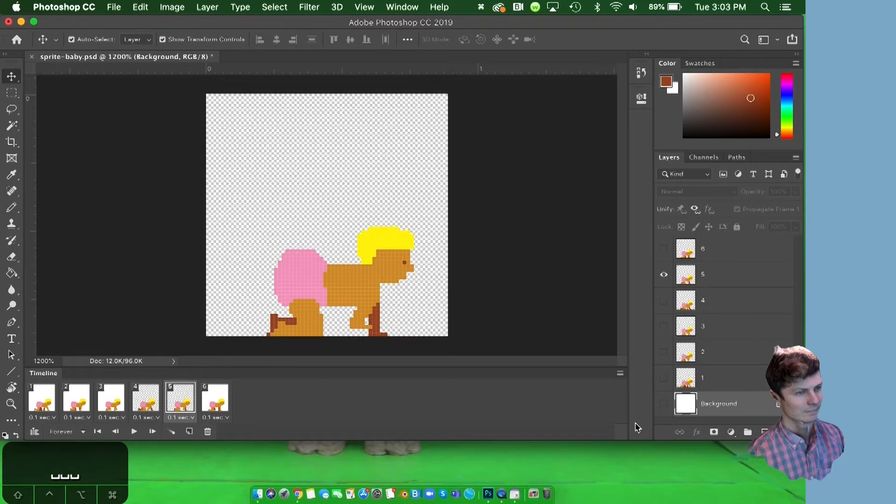
pyautogui.click(663, 404)
pyautogui.click(145, 398)
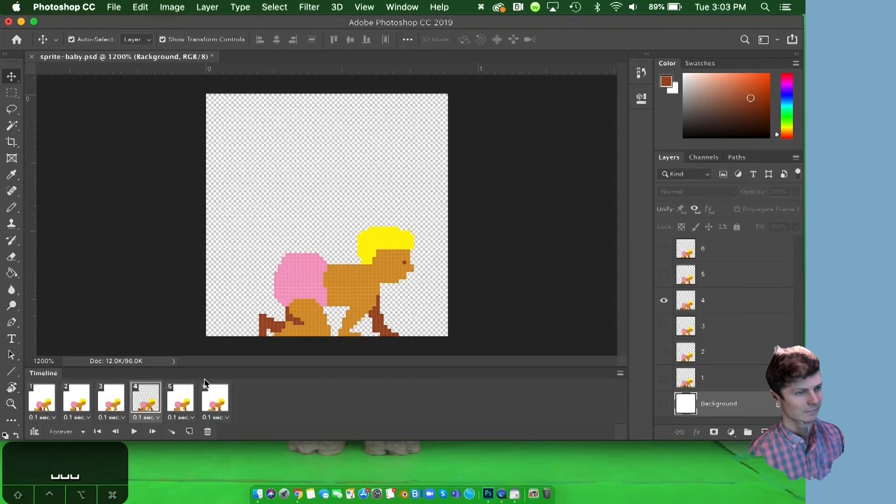
pyautogui.click(663, 404)
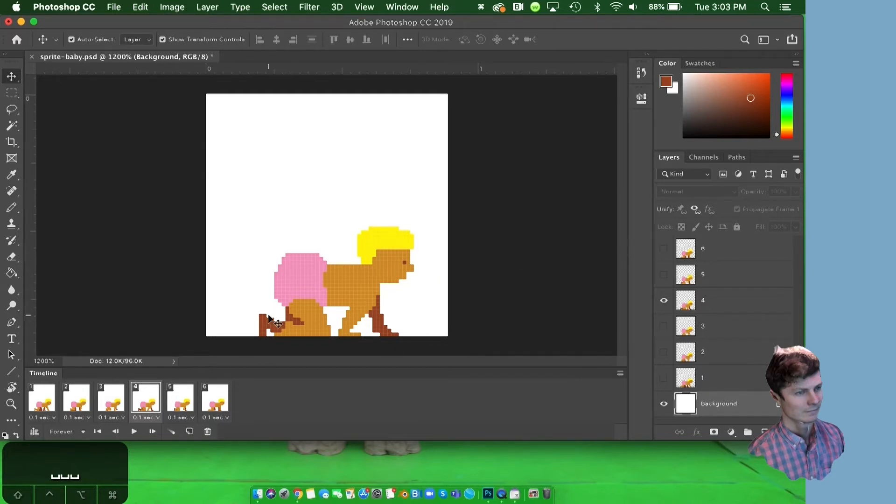
# Display frame 5 with layer 5 selected, and frame 6 with layer 6 selected, to match frames to layers.
pyautogui.click(186, 398)
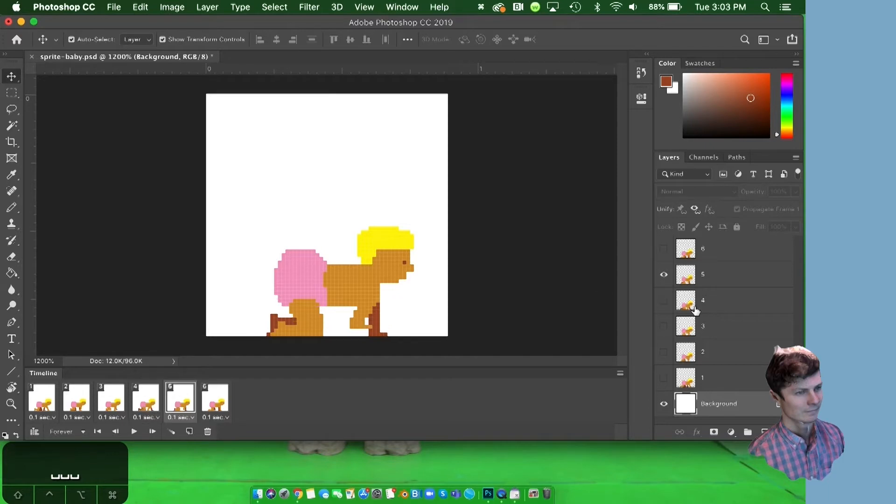
pyautogui.click(734, 279)
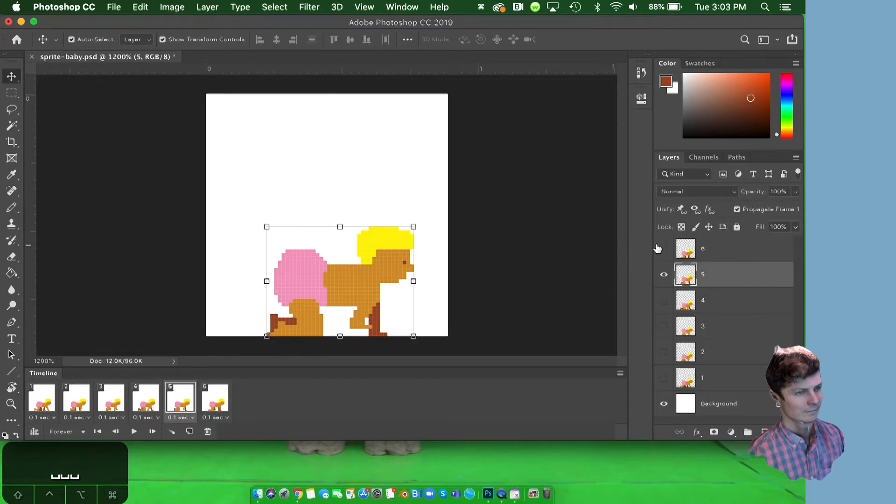
pyautogui.click(215, 397)
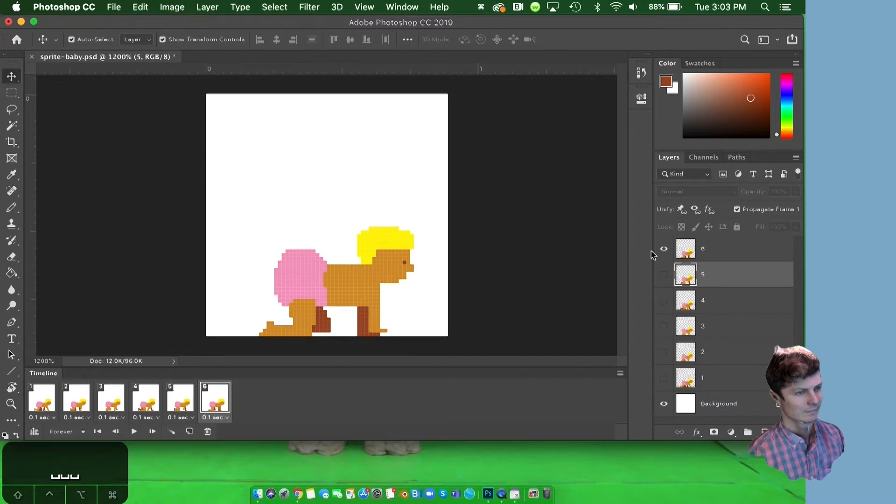
pyautogui.click(365, 316)
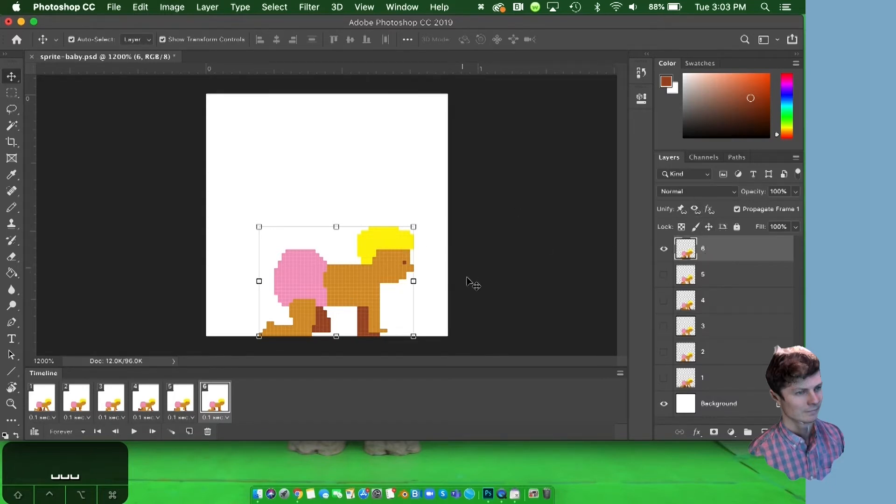
# Play the six-frame crawl animation several times and stop playback on frame 3.
pyautogui.press('space')
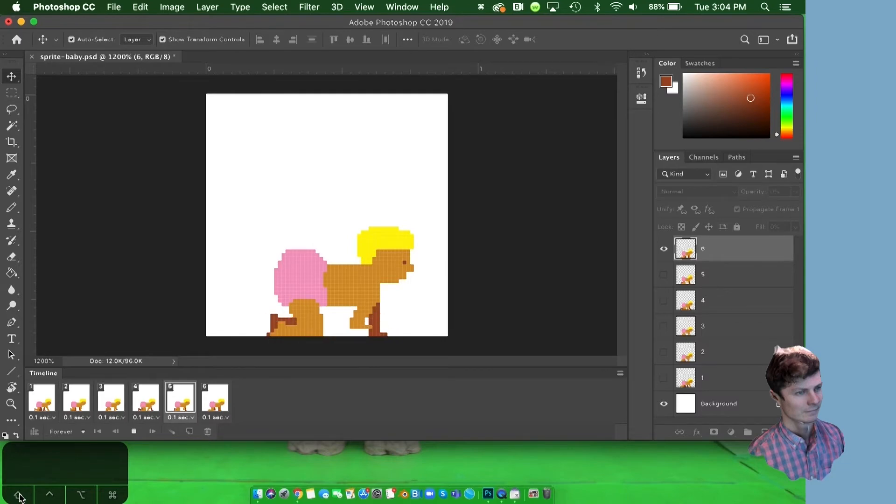
pyautogui.press('super+o')
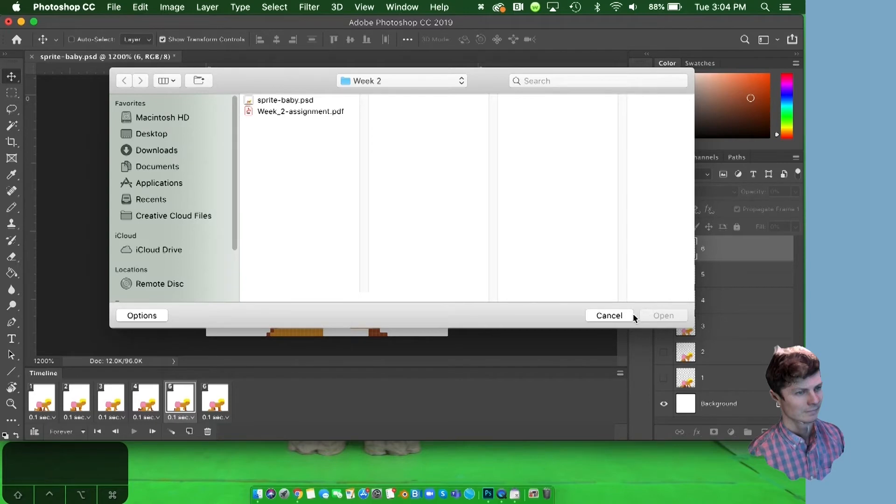
pyautogui.click(609, 316)
pyautogui.press('space')
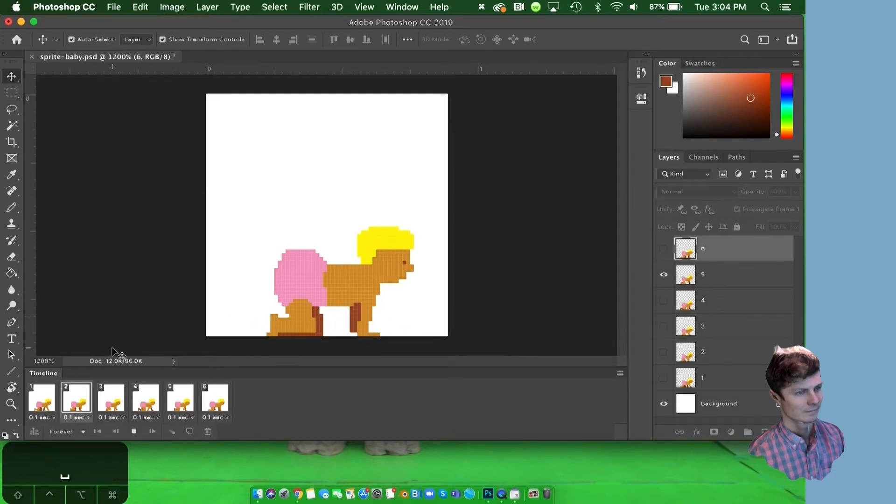
pyautogui.press('space')
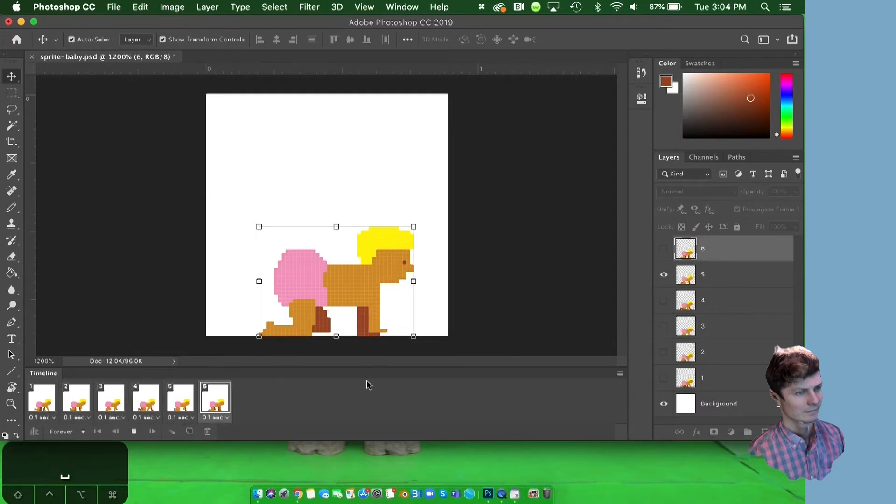
pyautogui.press('space')
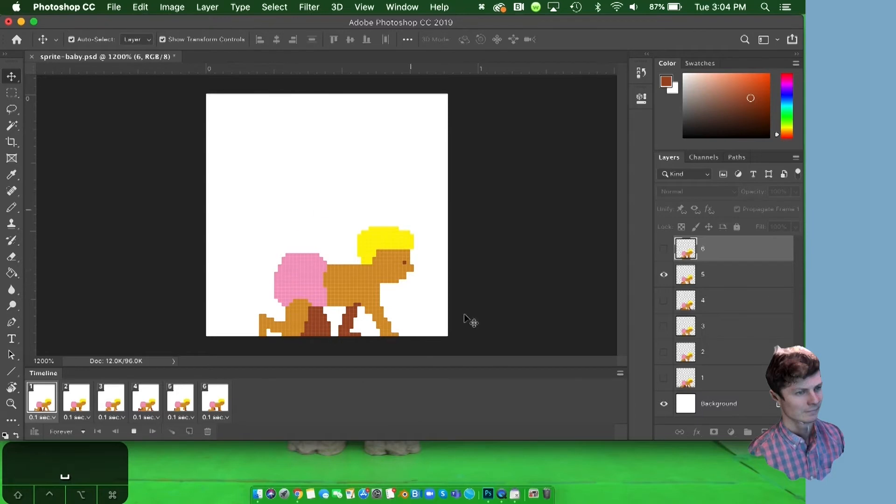
pyautogui.press('space')
pyautogui.press('space')
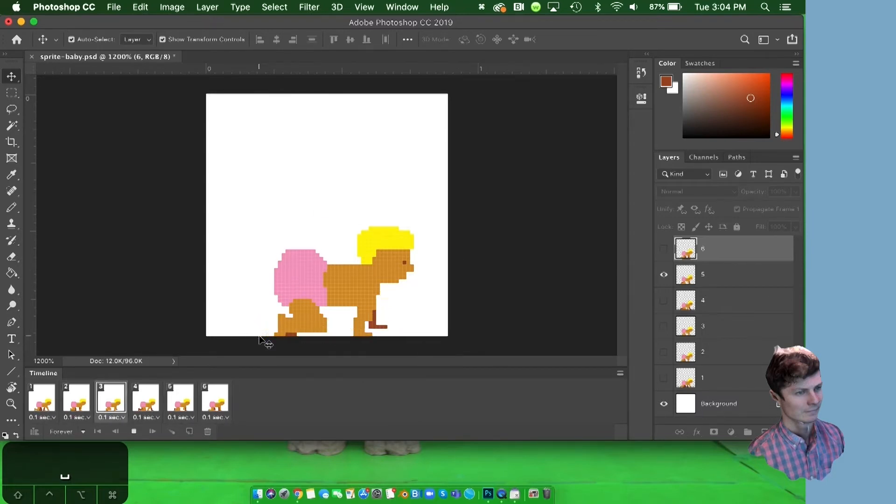
pyautogui.press('space')
pyautogui.press('space')
pyautogui.press('space')
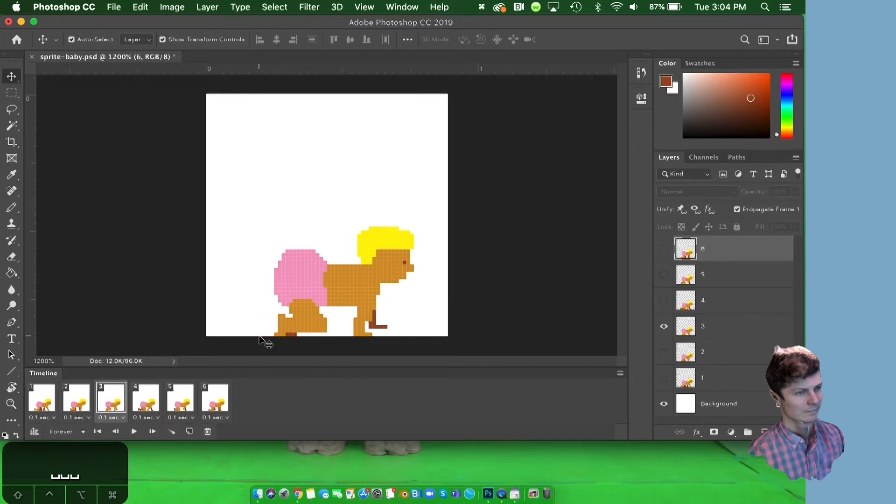
# Create a new 64 x 64 pixel document at 72 pixels/inch in RGB Color with a white background.
pyautogui.press('super')
pyautogui.press('super+n')
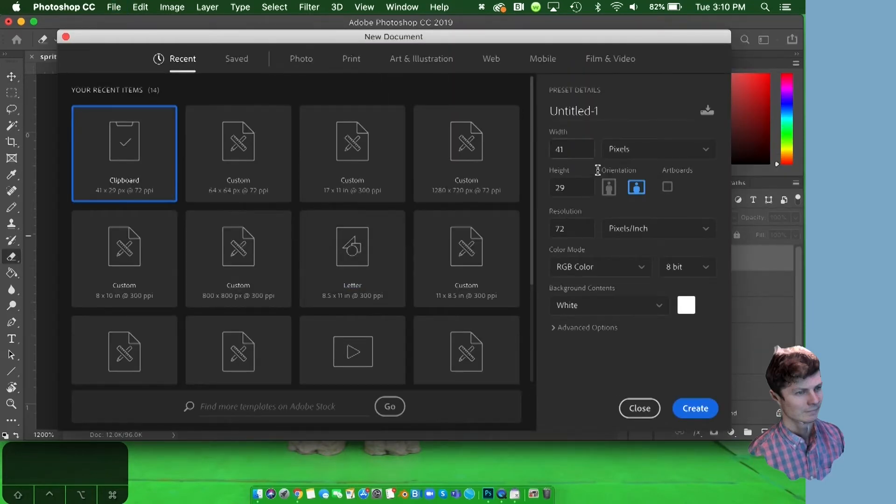
pyautogui.doubleClick(581, 145)
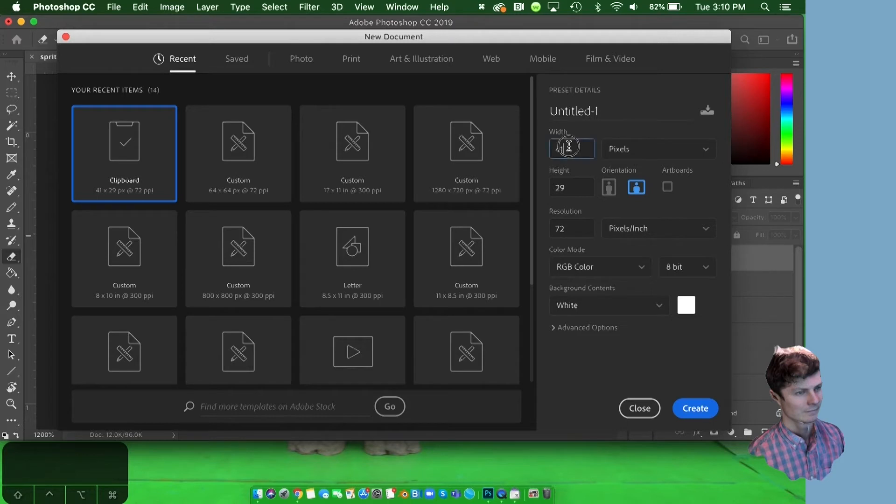
pyautogui.write('64')
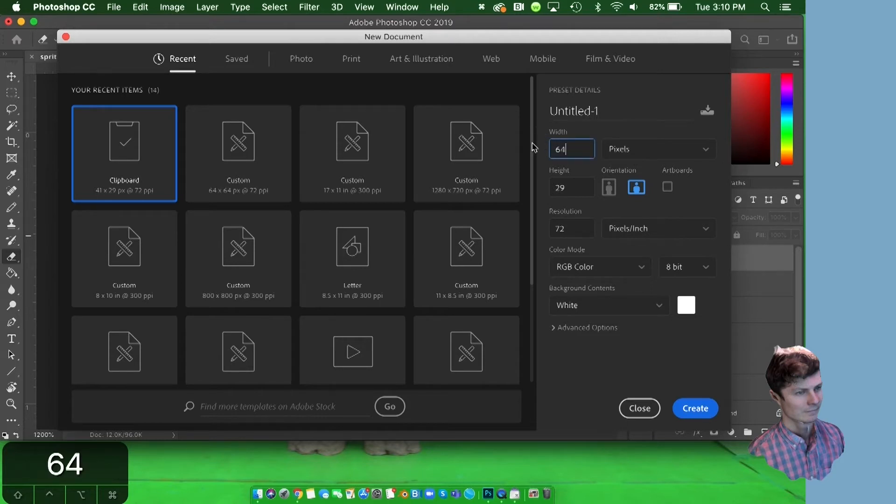
pyautogui.press('Tab')
pyautogui.write('6')
pyautogui.press('Tab')
pyautogui.click(572, 229)
pyautogui.doubleClick(572, 230)
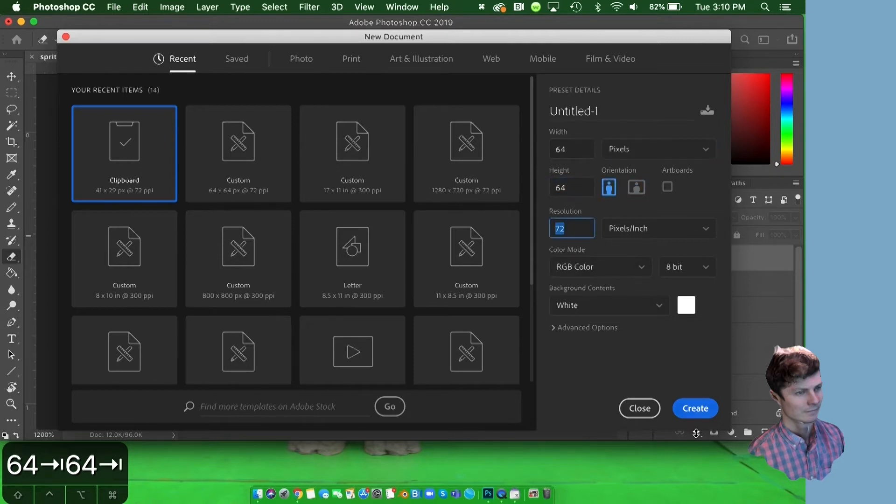
pyautogui.click(697, 416)
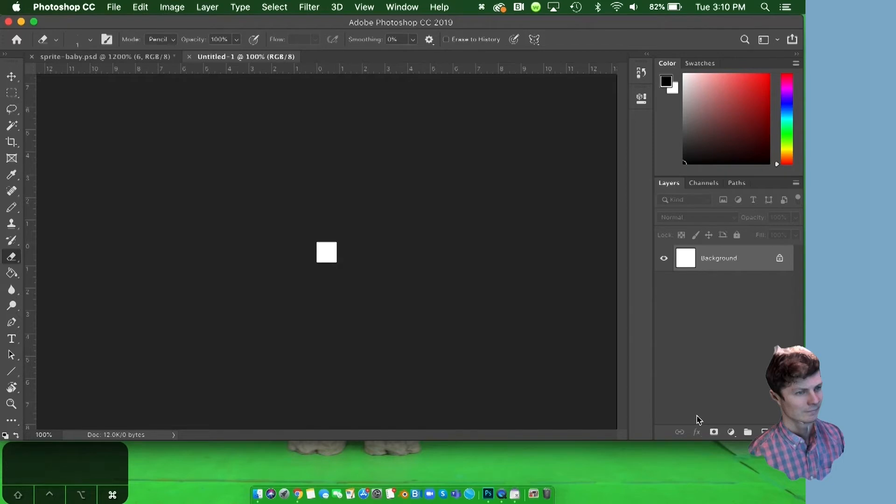
# Add a new empty layer above the Background in the new document.
pyautogui.press('super+equal')
pyautogui.press('super+equal')
pyautogui.press('super+equal')
pyautogui.press('super+equal')
pyautogui.press('super+equal')
pyautogui.press('super+equal')
pyautogui.press('super+equal')
pyautogui.press('super+equal')
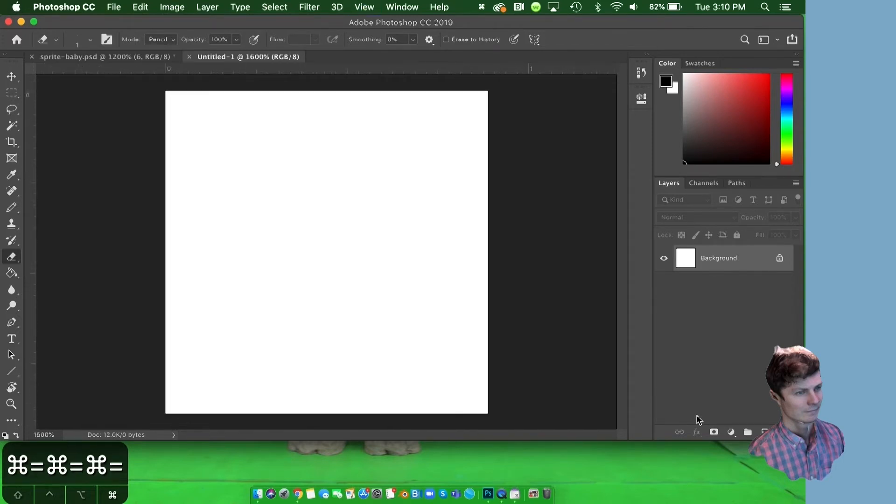
pyautogui.press('super+minus')
pyautogui.press('super+minus')
pyautogui.press('super+equal')
pyautogui.press('super+equal')
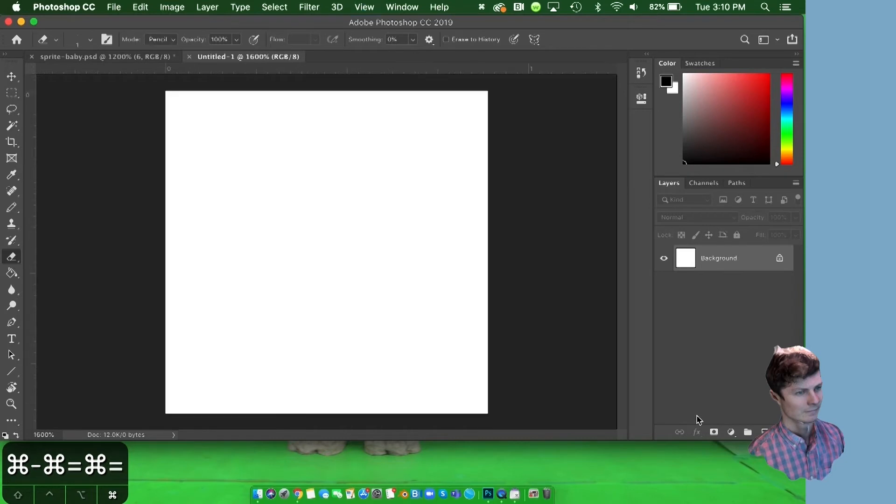
pyautogui.press('super+equal')
pyautogui.press('super+minus')
pyautogui.press('super+minus')
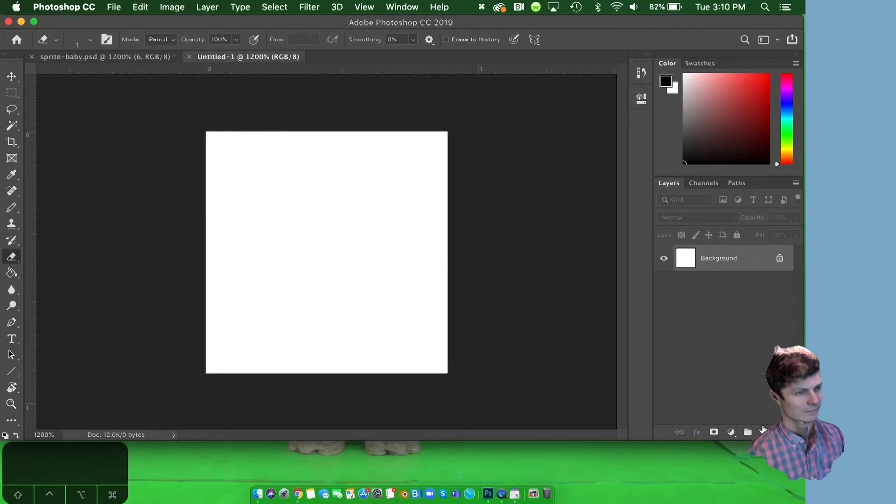
pyautogui.click(764, 432)
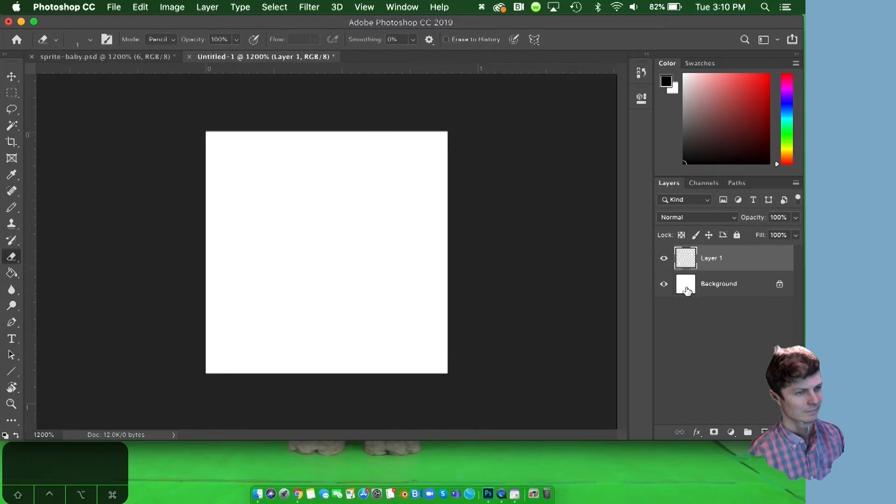
# Hide the white Background layer in sprite-baby.psd and return to the Untitled-1 document.
pyautogui.click(146, 59)
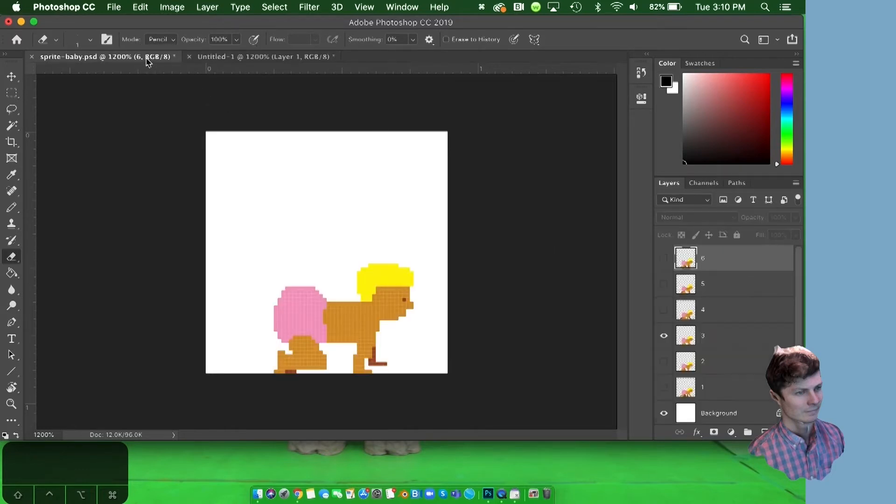
pyautogui.click(664, 413)
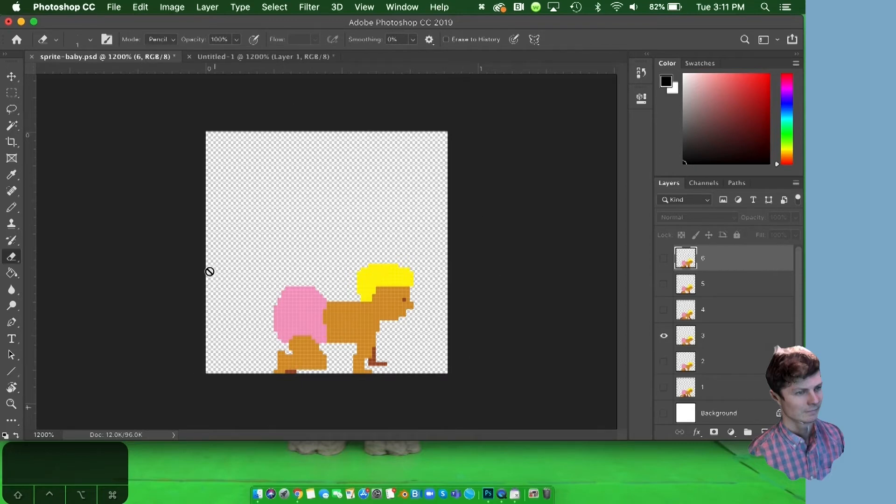
pyautogui.click(293, 56)
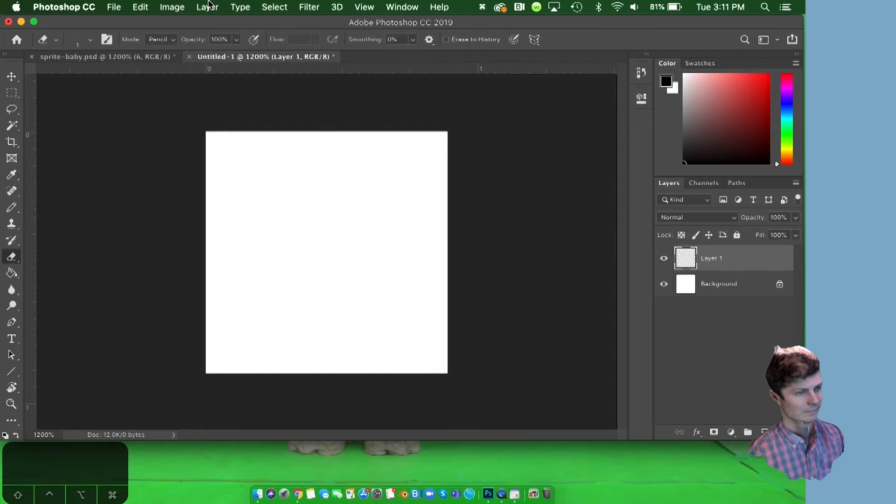
# Show the grid over the blank canvas of the Untitled-1 document.
pyautogui.click(370, 8)
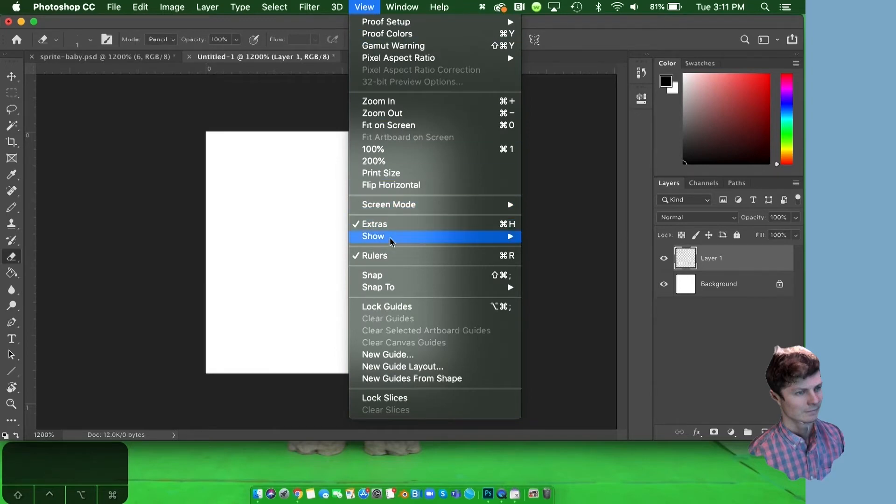
pyautogui.moveTo(463, 239)
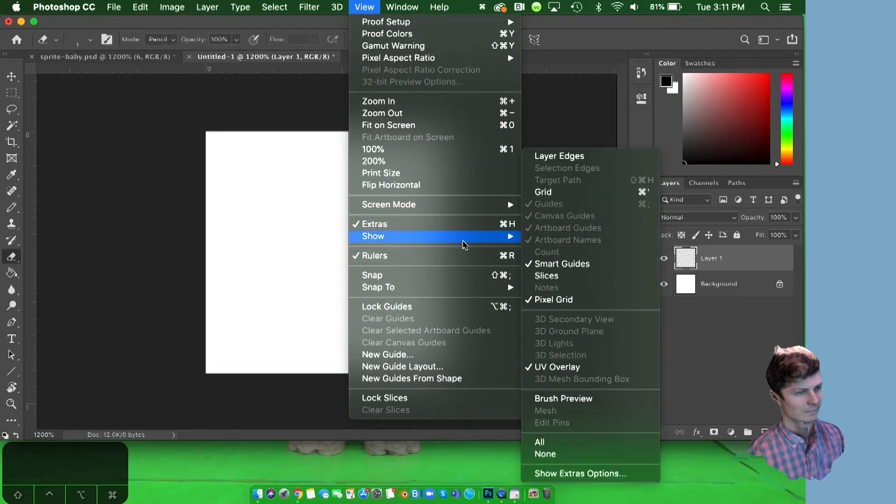
pyautogui.click(542, 194)
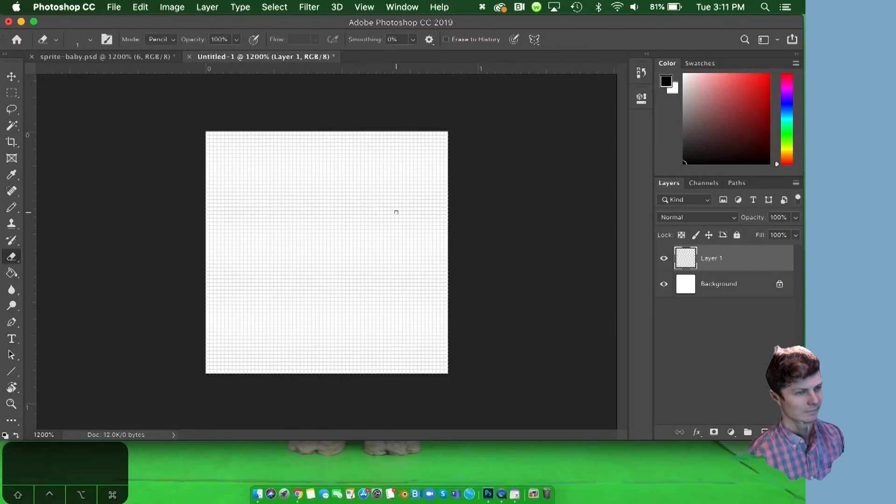
# Examine the individual grid squares of the blank canvas up close and at full-canvas view.
pyautogui.press('super+equal')
pyautogui.press('super+equal')
pyautogui.press('super+equal')
pyautogui.press('super+equal')
pyautogui.press('super+equal')
pyautogui.press('super+equal')
pyautogui.press('super+equal')
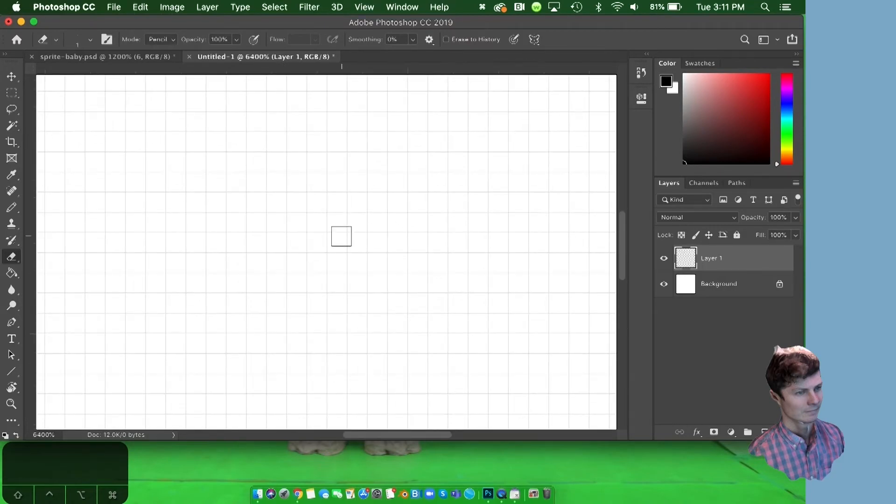
pyautogui.press('super+minus')
pyautogui.press('super+minus')
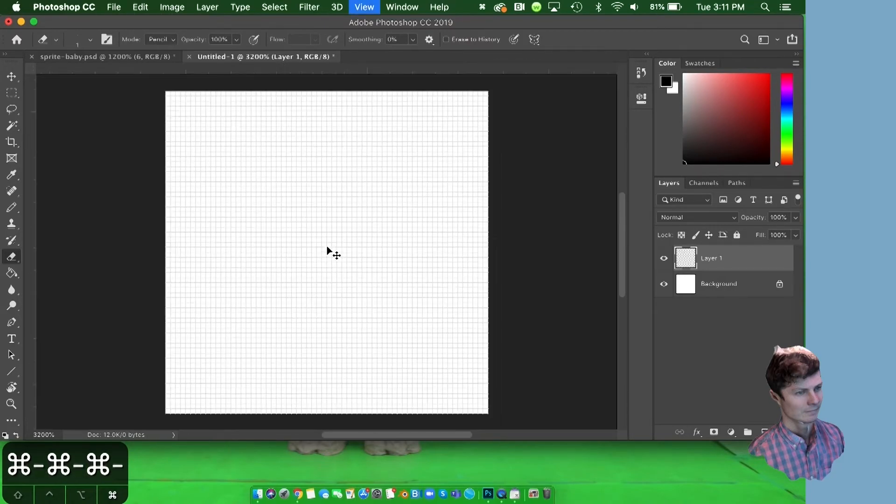
pyautogui.press('super+minus')
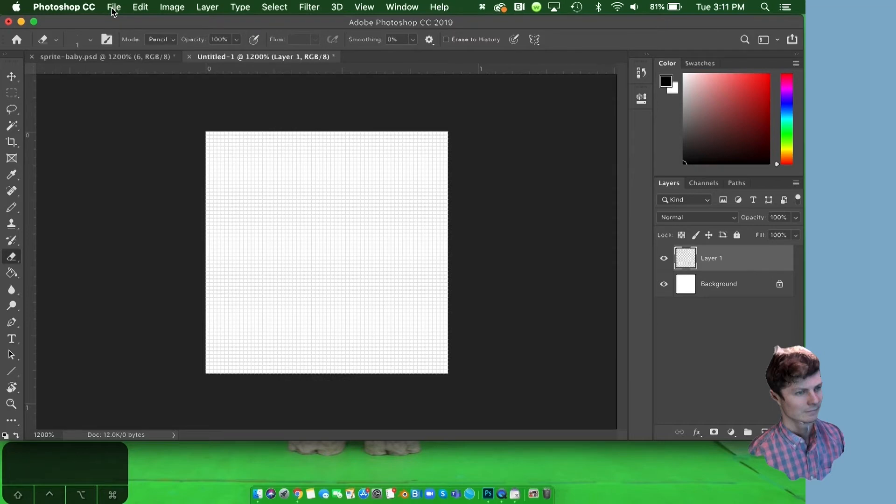
# Set the grid preferences to Light Gray gridlines every 1 pixel with 1 subdivision.
pyautogui.click(85, 9)
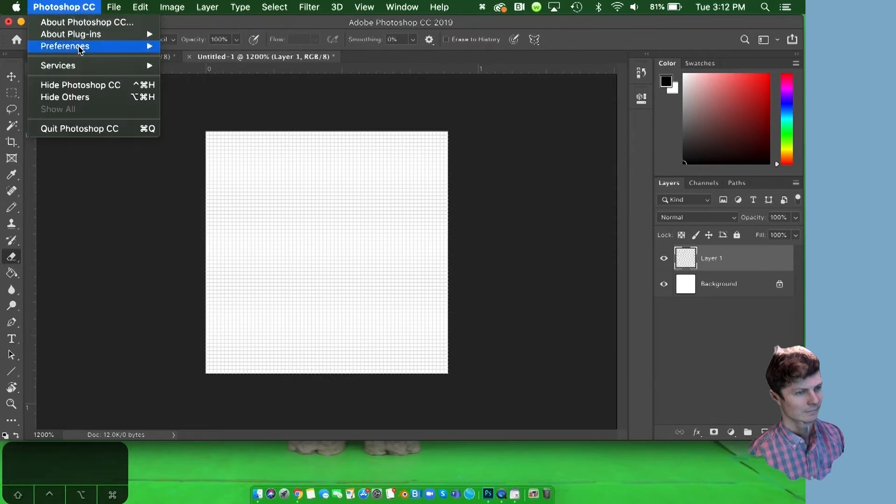
pyautogui.moveTo(79, 47)
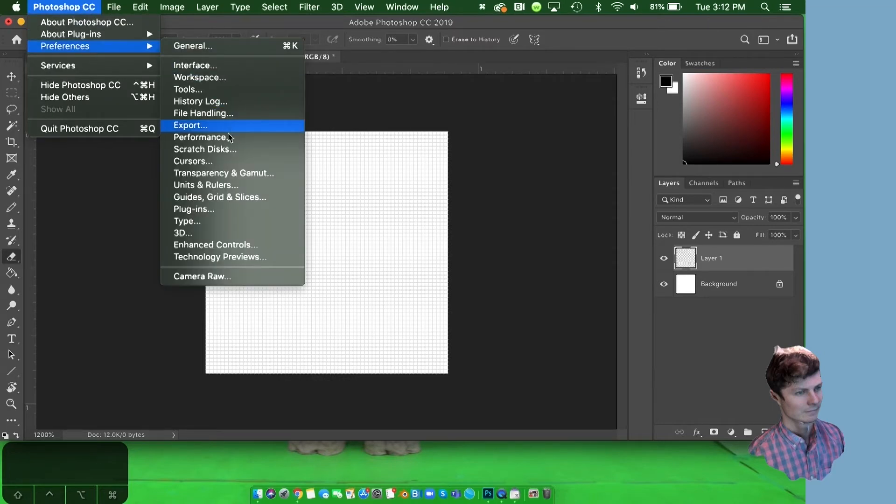
pyautogui.click(223, 198)
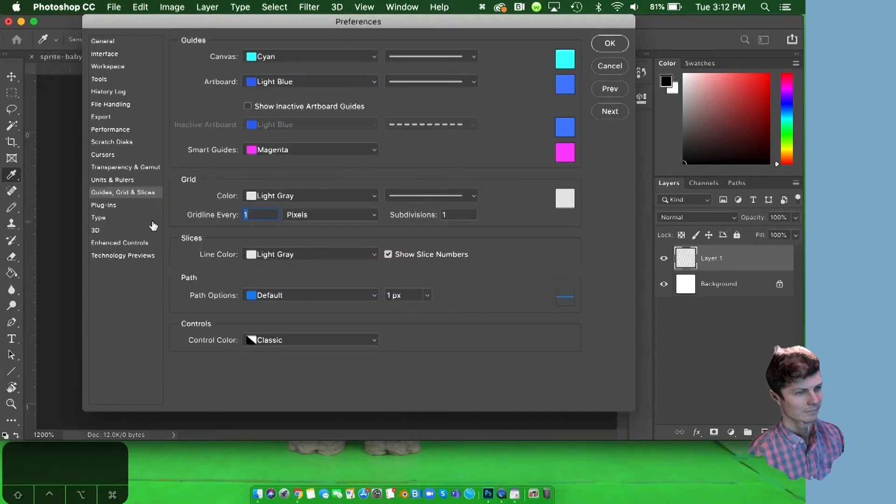
pyautogui.click(289, 195)
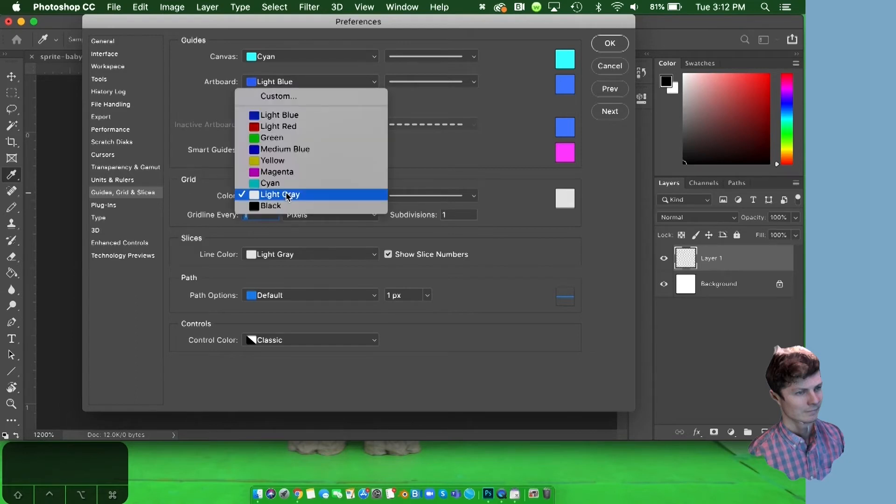
pyautogui.click(294, 196)
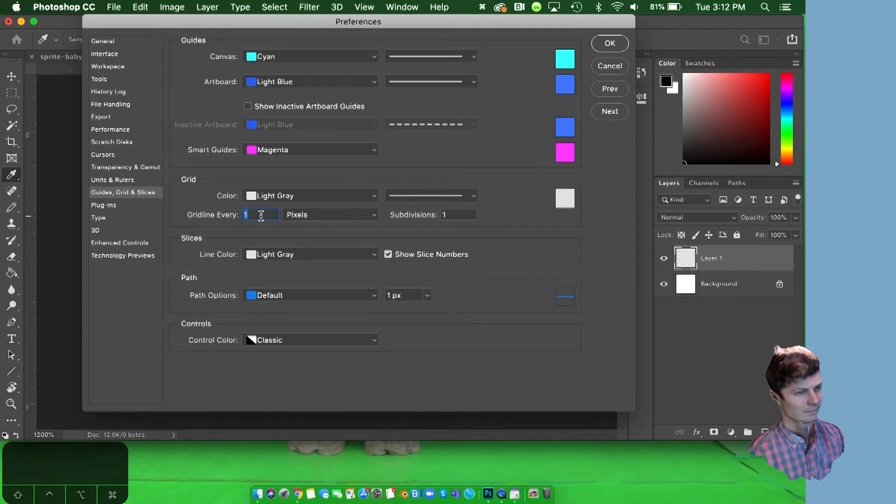
pyautogui.click(451, 214)
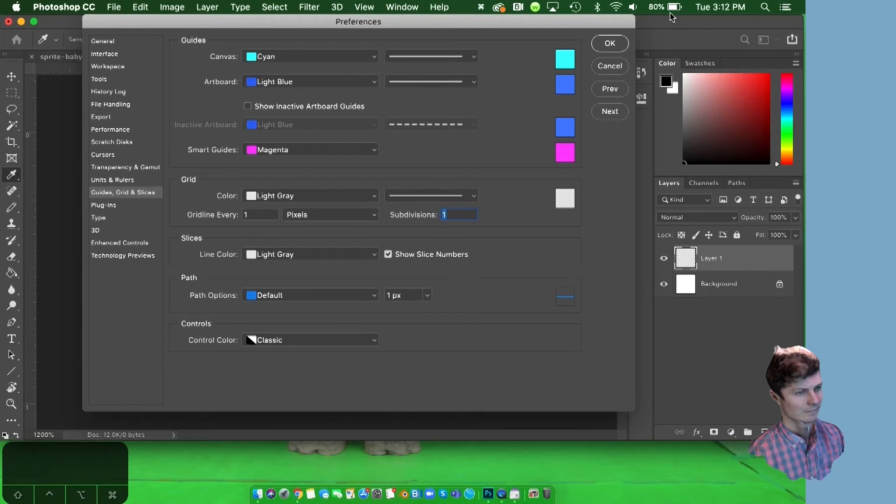
pyautogui.click(613, 49)
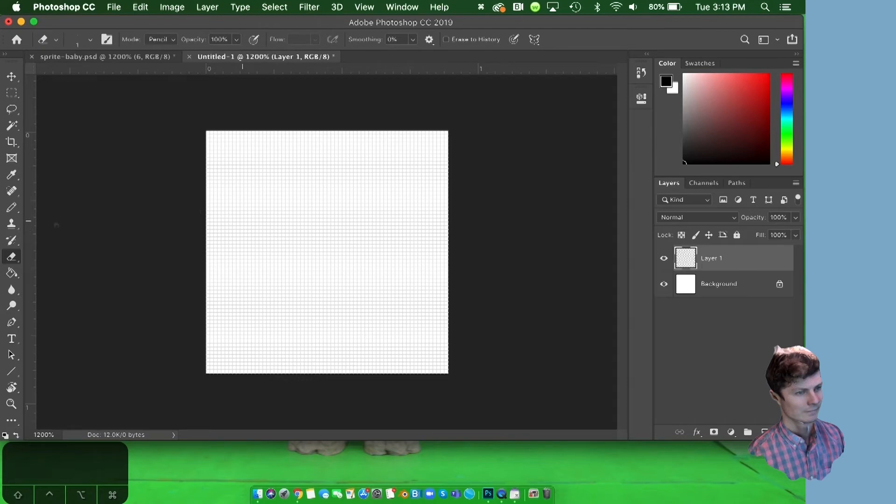
# Switch from the Eraser to the Pencil Tool in the brush tool group.
pyautogui.click(11, 208)
pyautogui.click(61, 206)
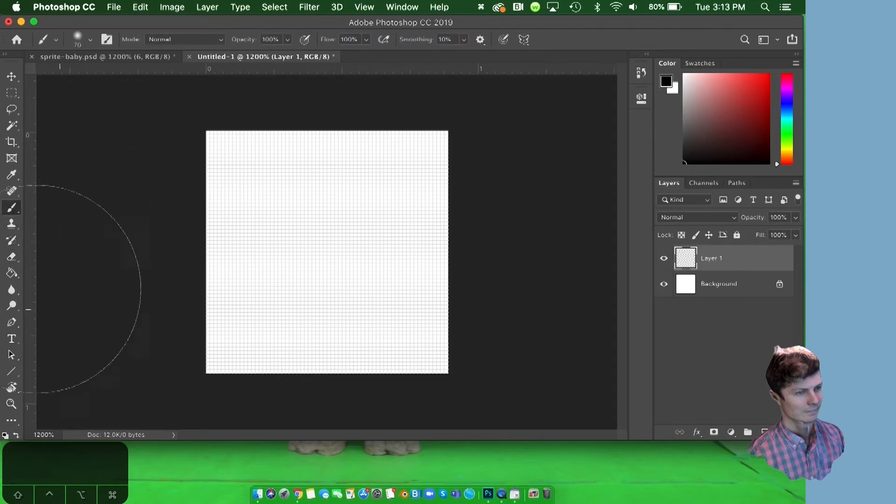
pyautogui.click(13, 208)
pyautogui.click(49, 218)
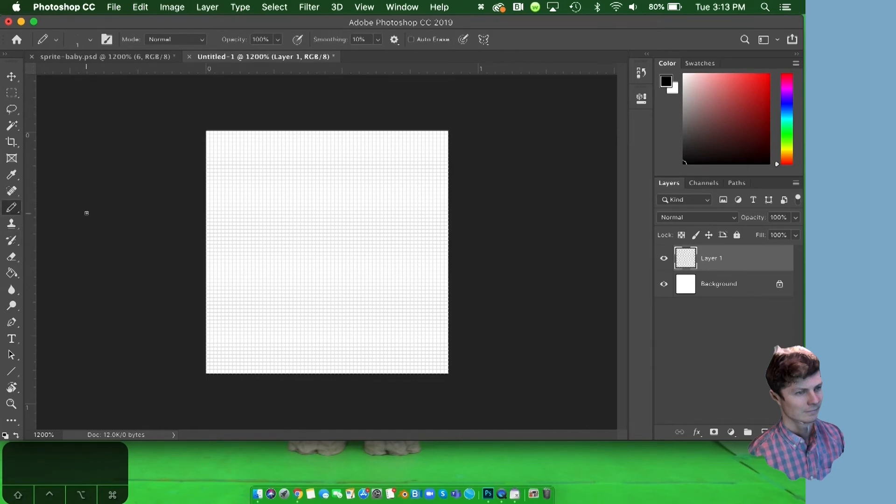
pyautogui.click(11, 209)
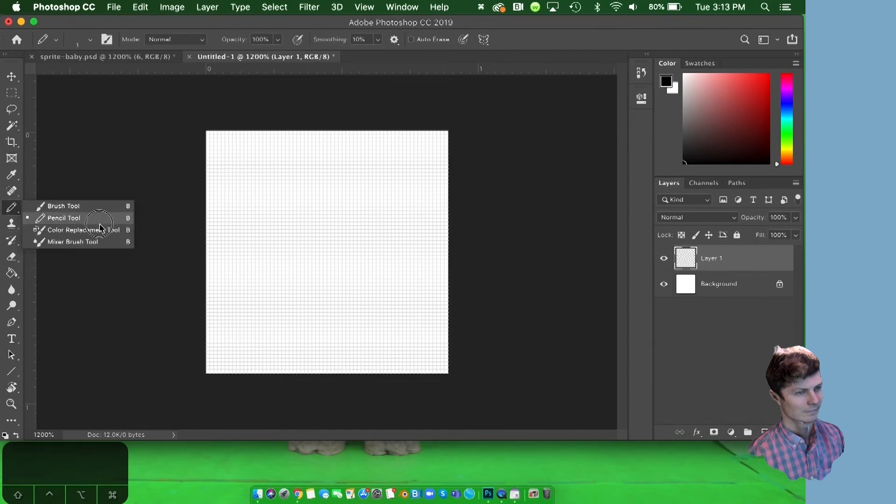
pyautogui.click(7, 214)
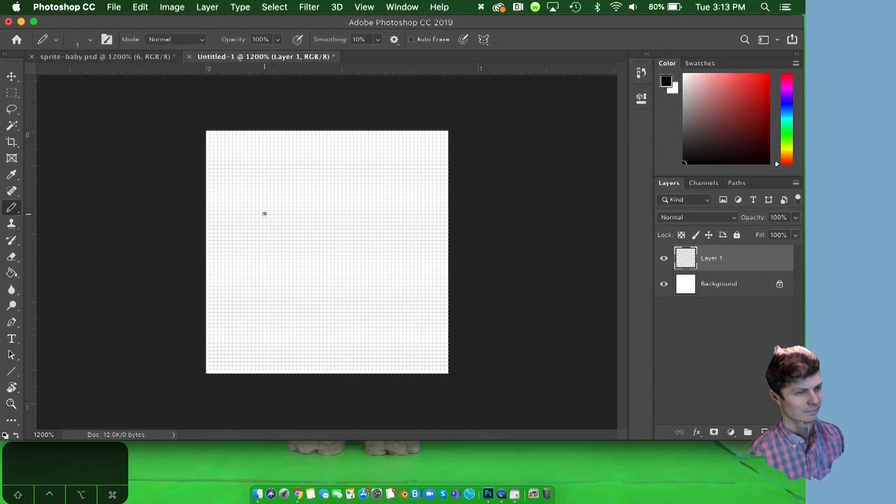
# Review the Pencil Tool's presets, brush size and hardness, blend mode and opacity.
pyautogui.click(48, 40)
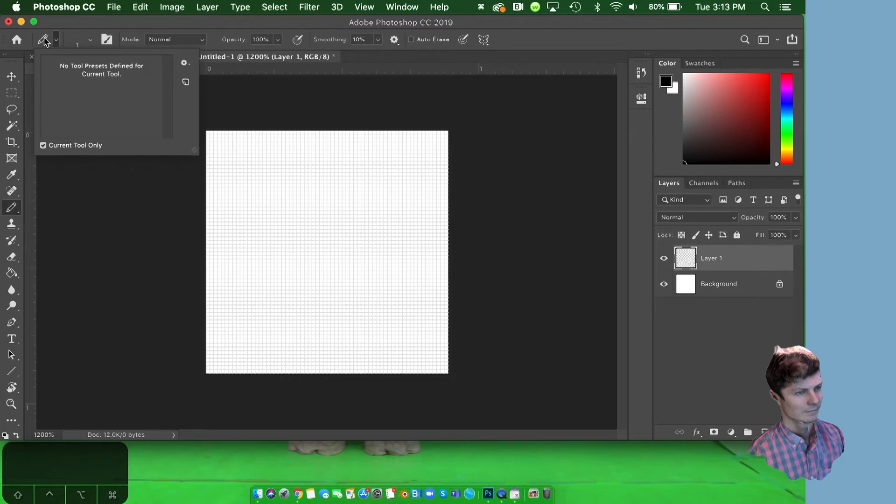
pyautogui.click(56, 39)
pyautogui.click(90, 40)
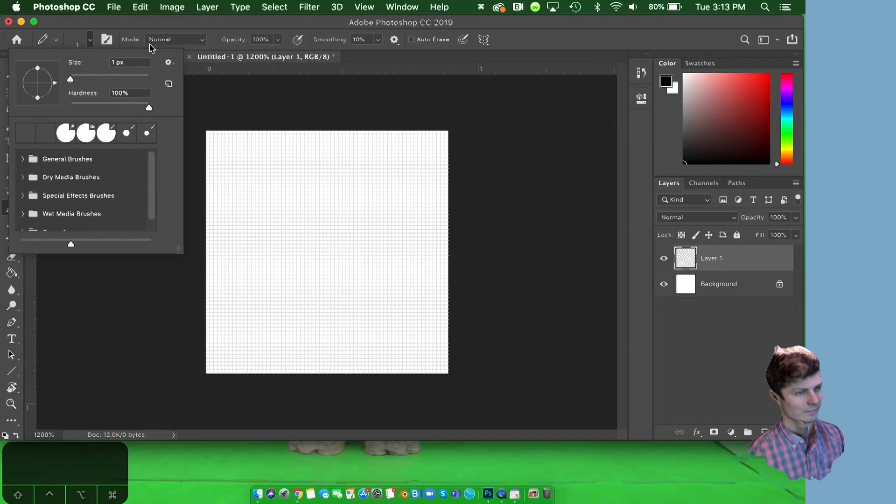
pyautogui.click(150, 40)
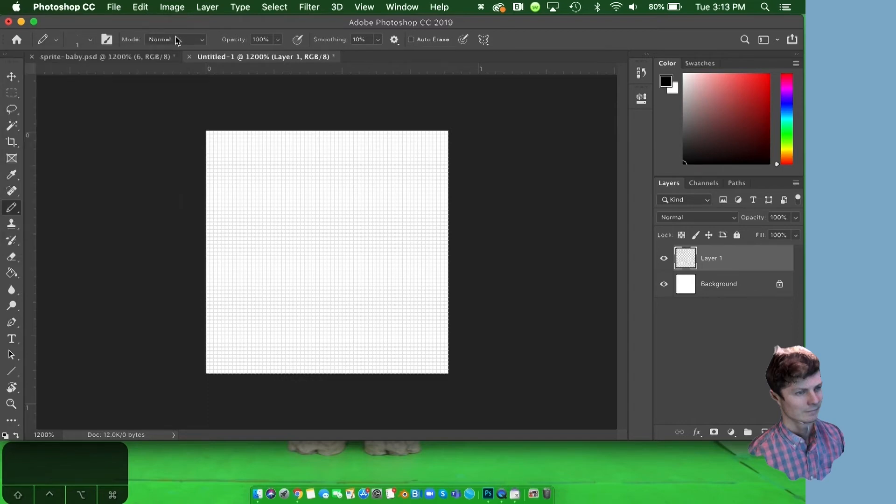
pyautogui.click(277, 40)
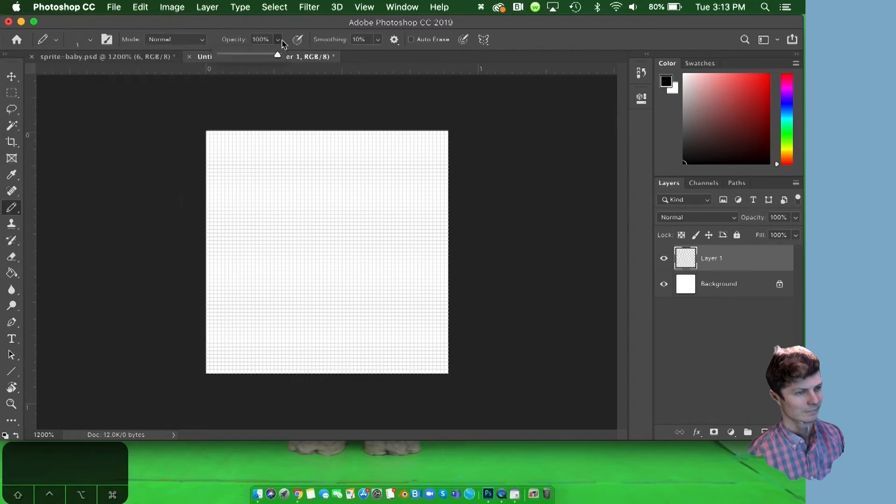
pyautogui.click(276, 24)
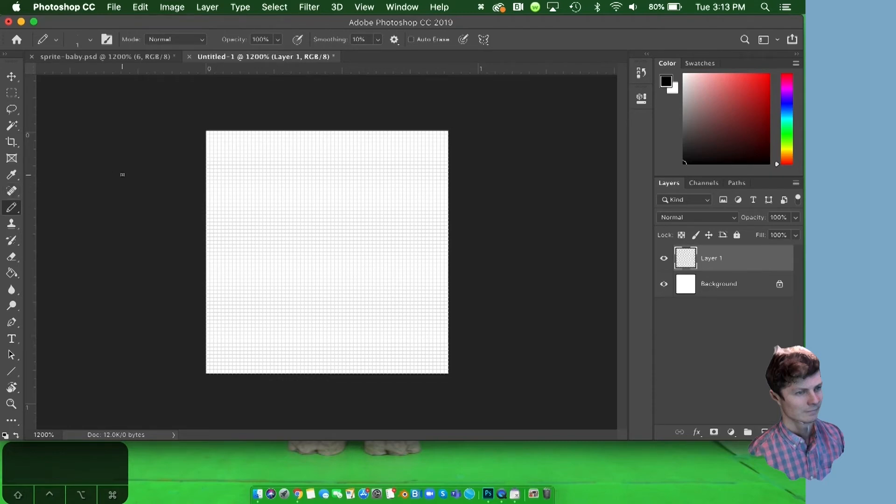
# Activate the Eraser Tool, check its brush size and hardness, and choose Pencil as its mode.
pyautogui.press('e')
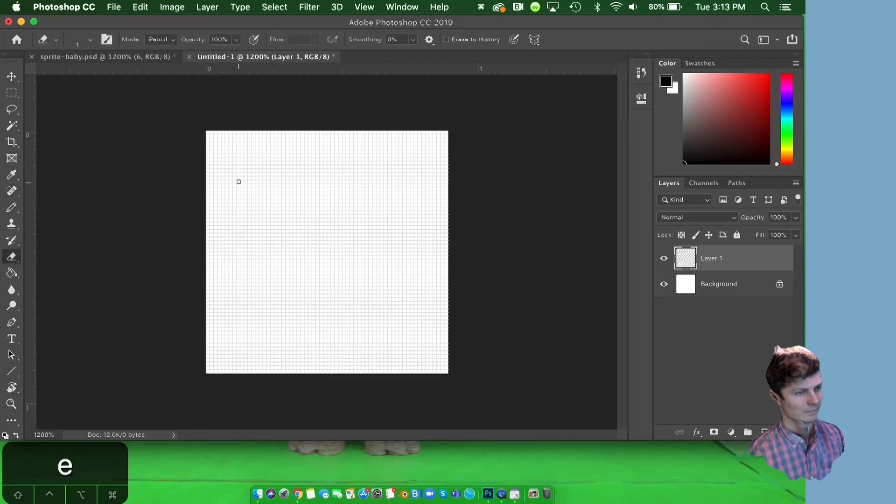
pyautogui.moveTo(15, 261)
pyautogui.mouseDown()
pyautogui.moveTo(35, 256)
pyautogui.moveTo(36, 273)
pyautogui.mouseUp()
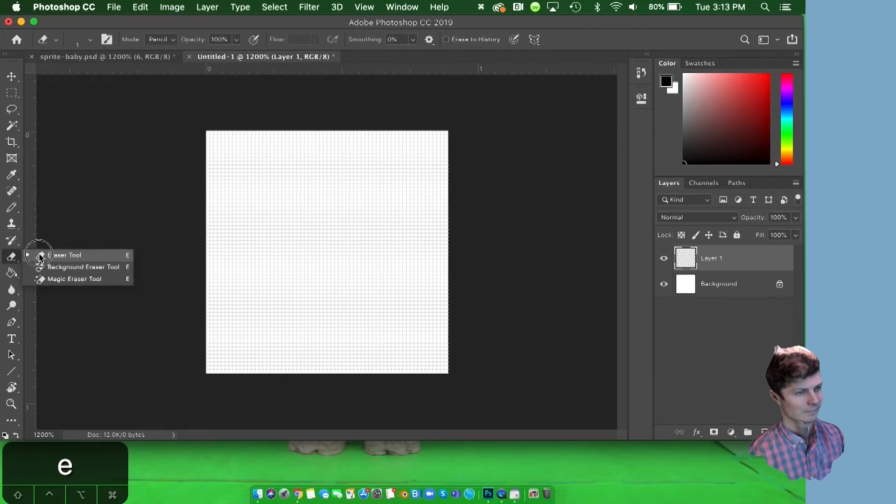
pyautogui.click(39, 255)
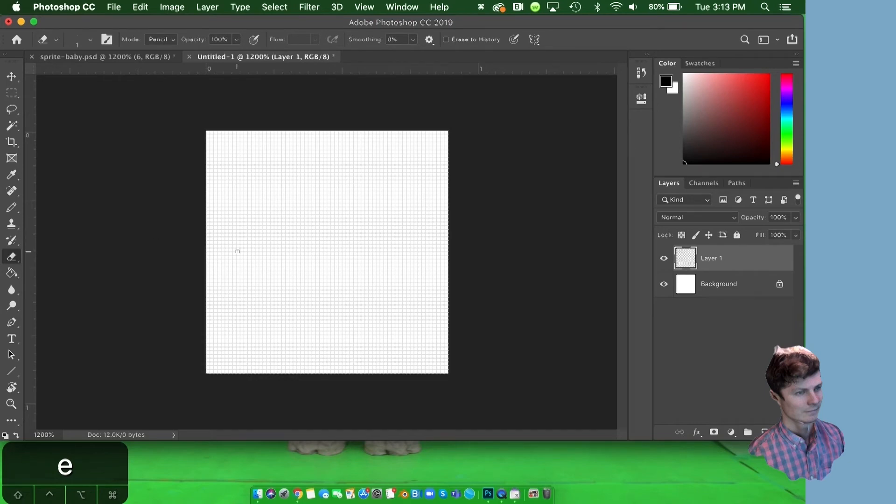
pyautogui.click(57, 41)
pyautogui.click(57, 40)
pyautogui.click(90, 41)
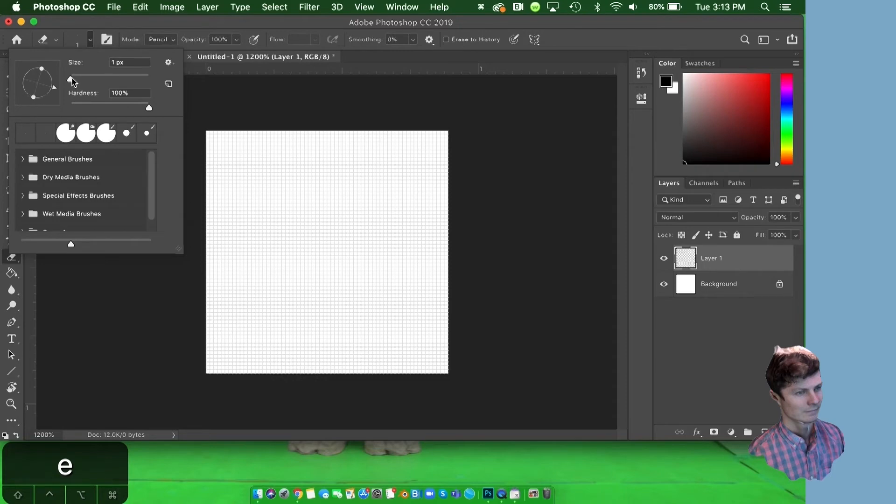
pyautogui.click(90, 40)
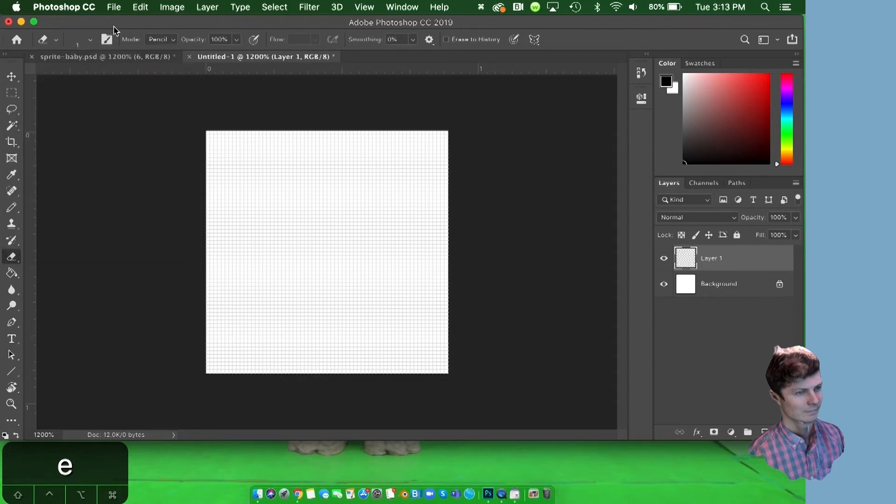
pyautogui.click(172, 40)
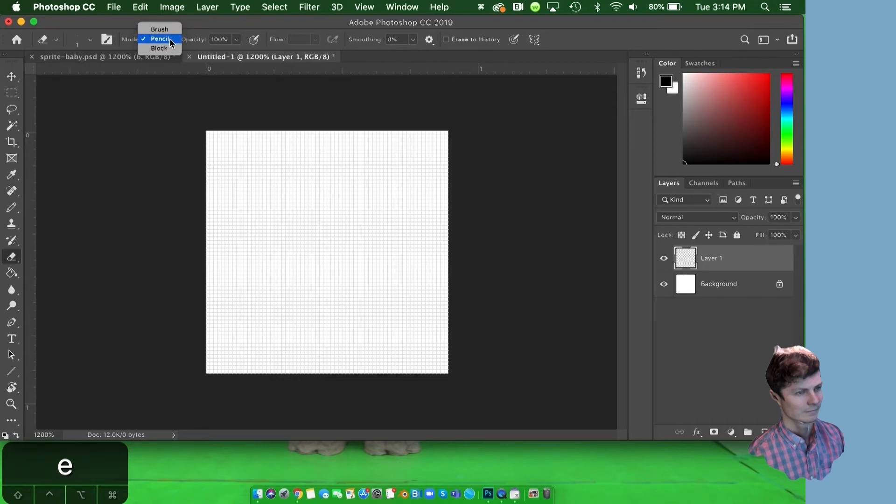
pyautogui.click(169, 38)
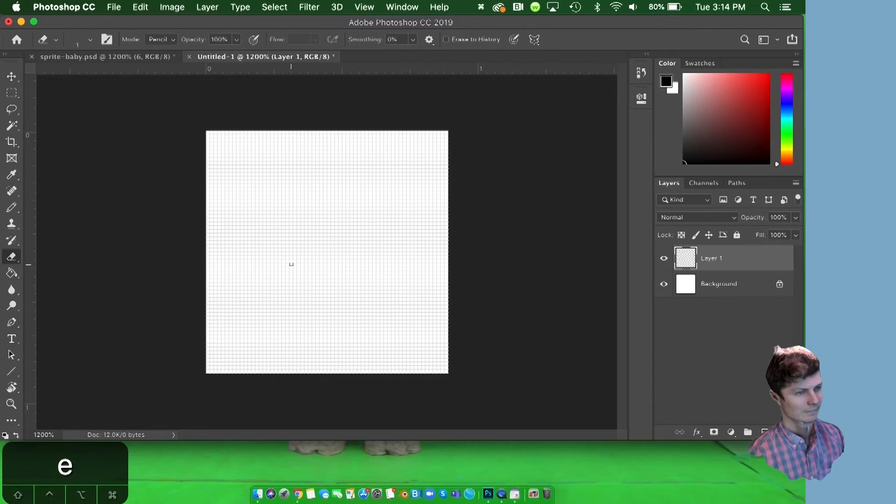
# Enlarge the eraser brush to 40 px.
pyautogui.press(']')
pyautogui.press(']')
pyautogui.press(']')
pyautogui.press(']')
pyautogui.press(']')
pyautogui.press(']')
pyautogui.press(']')
pyautogui.press(']')
pyautogui.press(']')
pyautogui.press(']')
pyautogui.press(']')
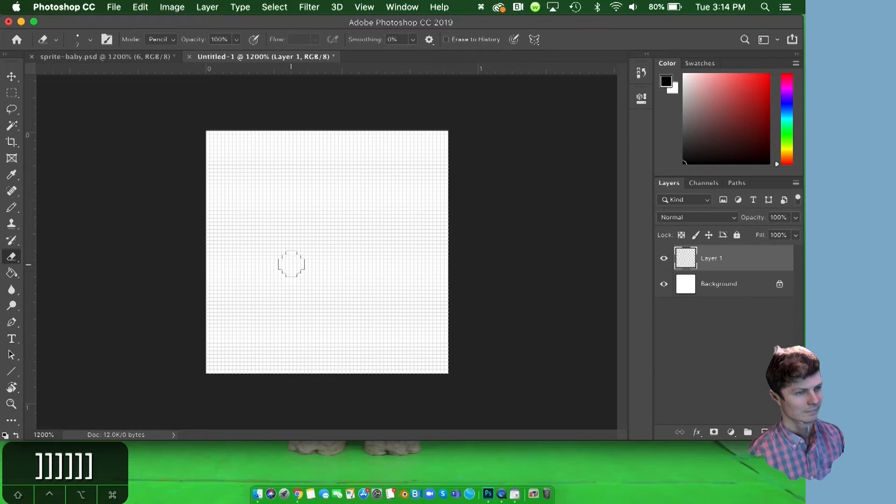
pyautogui.press(']')
pyautogui.press(']')
pyautogui.press(']')
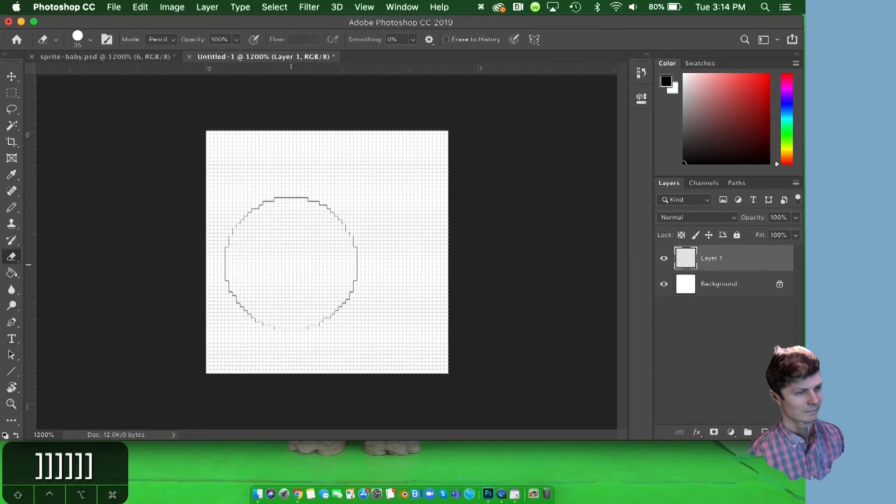
pyautogui.press(']')
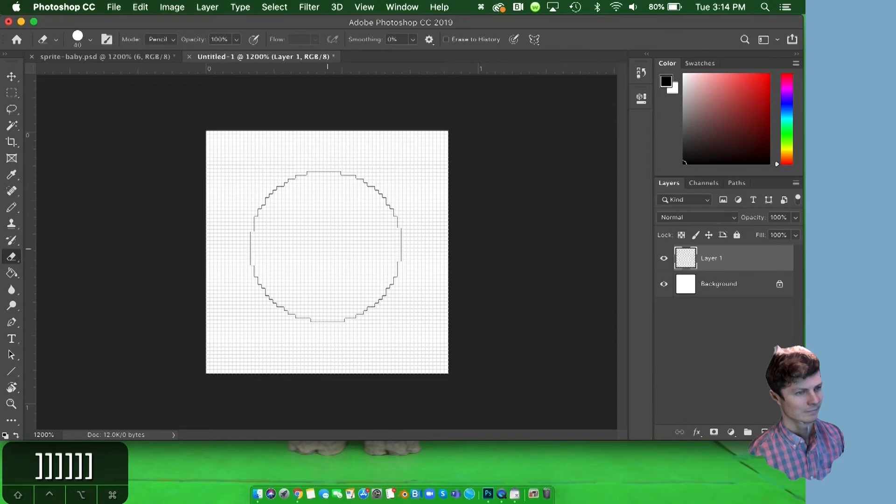
# Stamp a black circle in the middle of Layer 1 using the Pencil Tool at 40 px.
pyautogui.press('b')
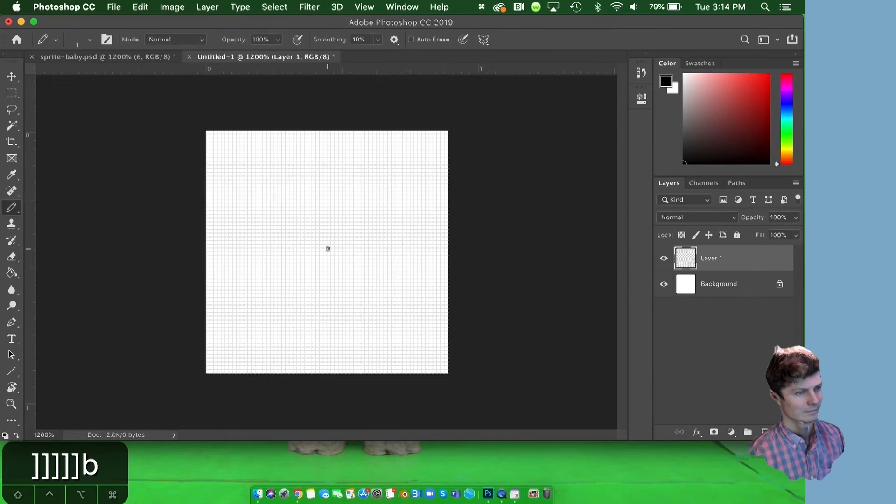
pyautogui.press(']')
pyautogui.press(']')
pyautogui.press(']')
pyautogui.press(']')
pyautogui.press(']')
pyautogui.press(']')
pyautogui.press(']')
pyautogui.press(']')
pyautogui.press(']')
pyautogui.press(']')
pyautogui.press(']')
pyautogui.press(']')
pyautogui.press(']')
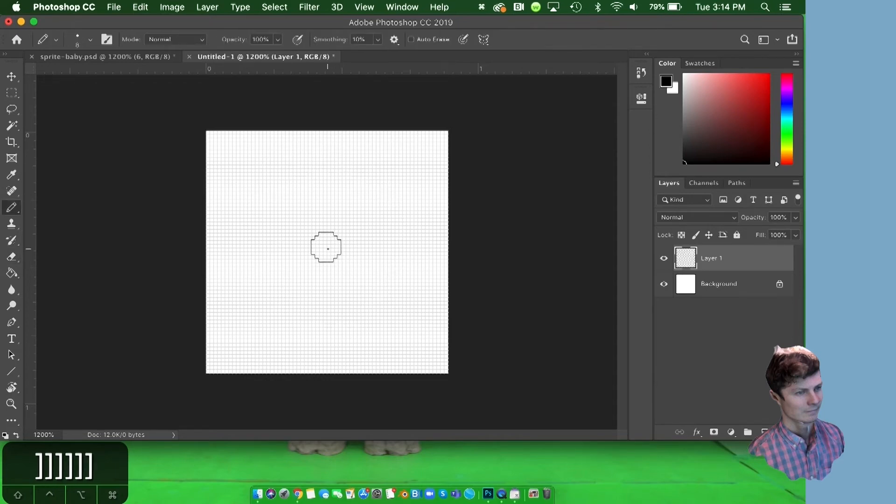
pyautogui.press('[')
pyautogui.press('[')
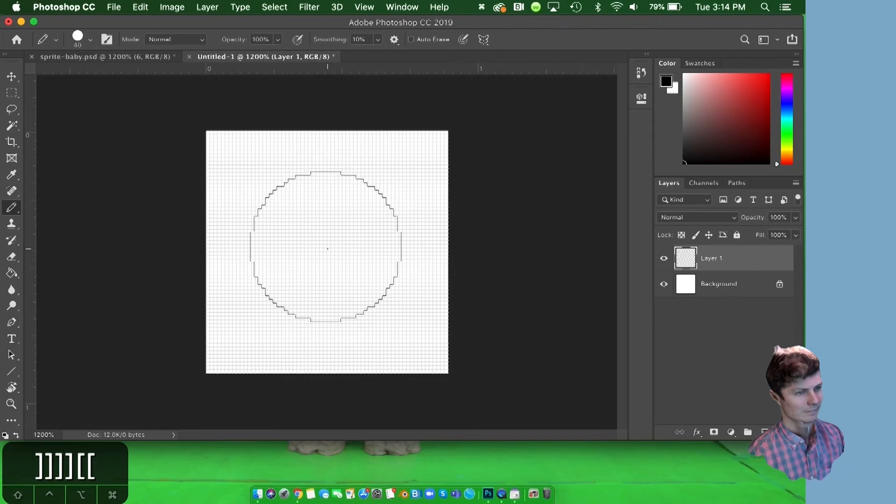
pyautogui.click(327, 248)
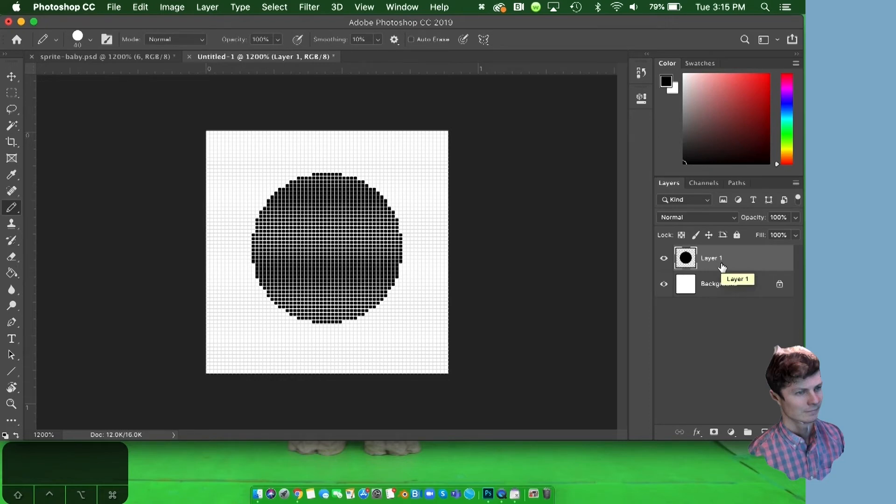
# Duplicate Layer 1 and delete the copy.
pyautogui.press('super+j')
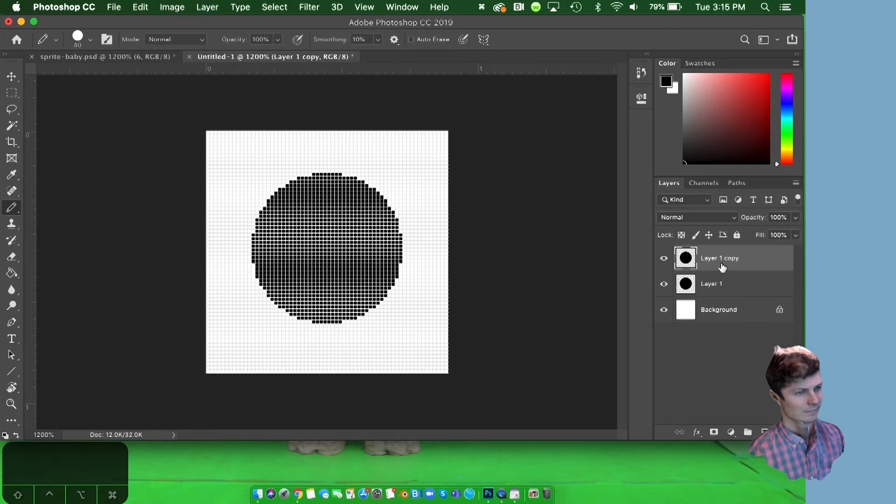
pyautogui.press('BackSpace')
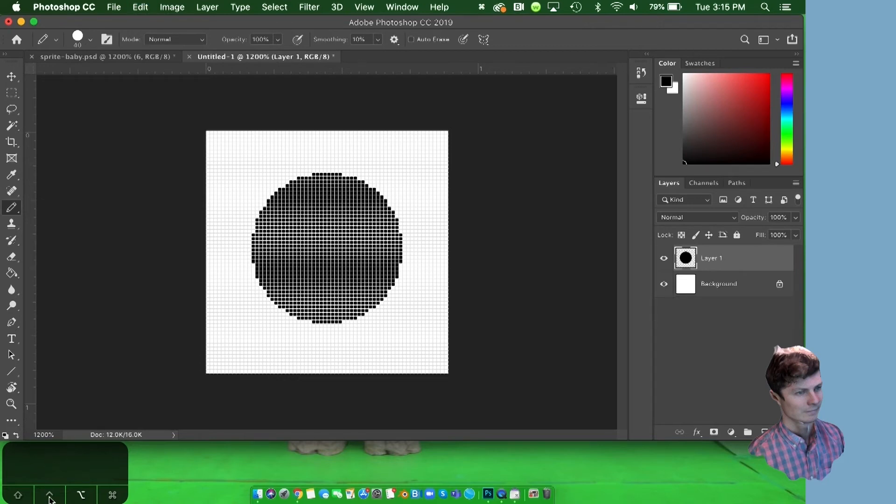
# Duplicate Layer 1 and move the copied circle straight down to the bottom edge of the canvas.
pyautogui.moveTo(721, 266); pyautogui.dragTo(729, 257)
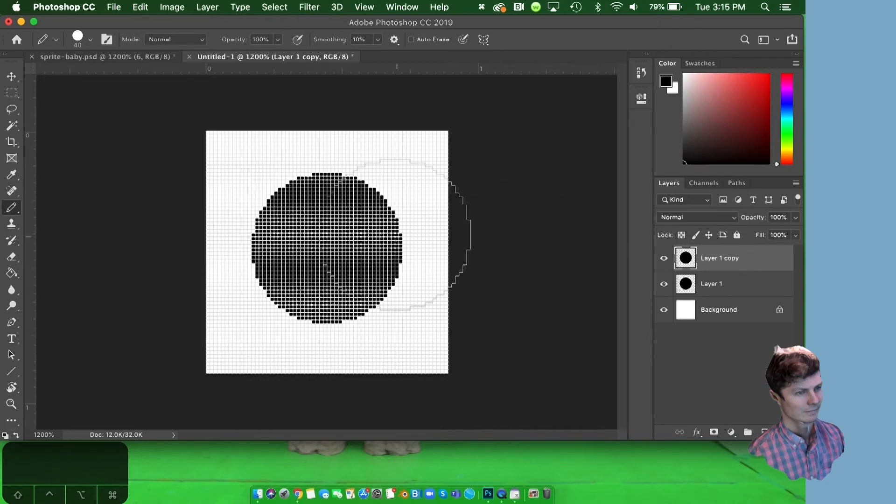
pyautogui.press('v')
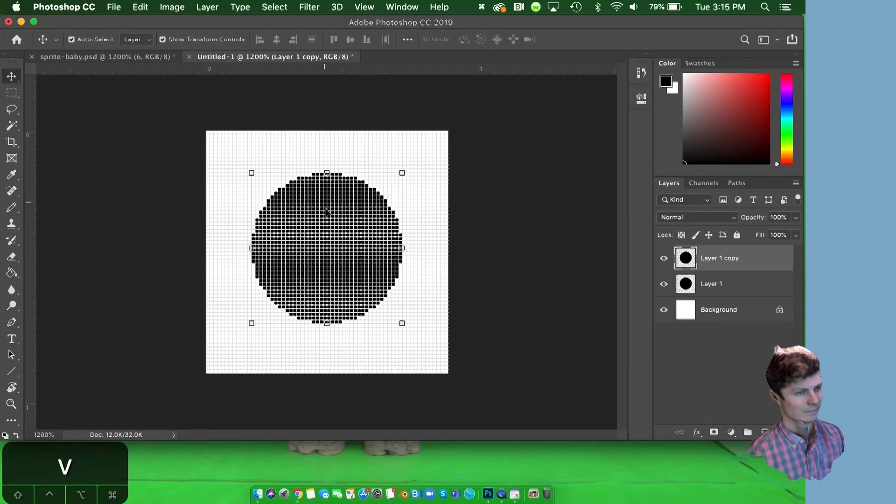
pyautogui.moveTo(326, 216); pyautogui.dragTo(329, 267)
# Toggle the lowered circle's visibility to compare it with the original, leaving it shown and Layer 1 hidden.
pyautogui.click(664, 259)
pyautogui.click(664, 260)
pyautogui.click(664, 259)
pyautogui.click(664, 259)
pyautogui.click(664, 259)
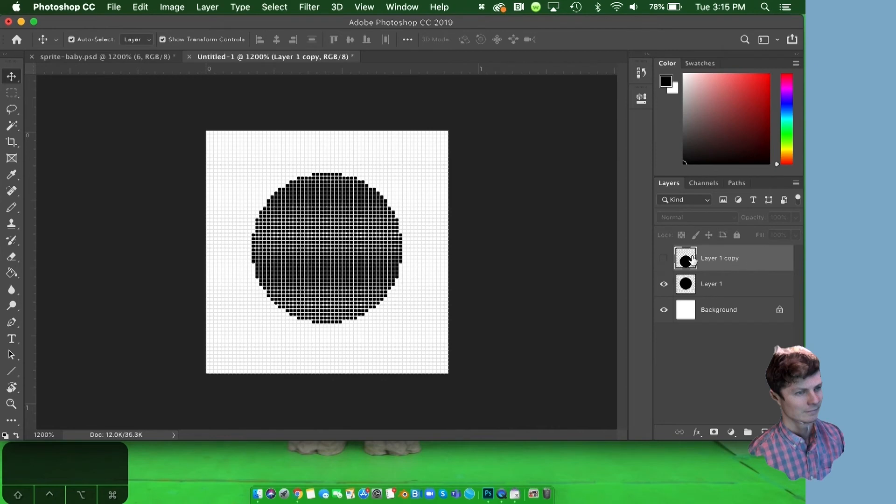
pyautogui.click(663, 259)
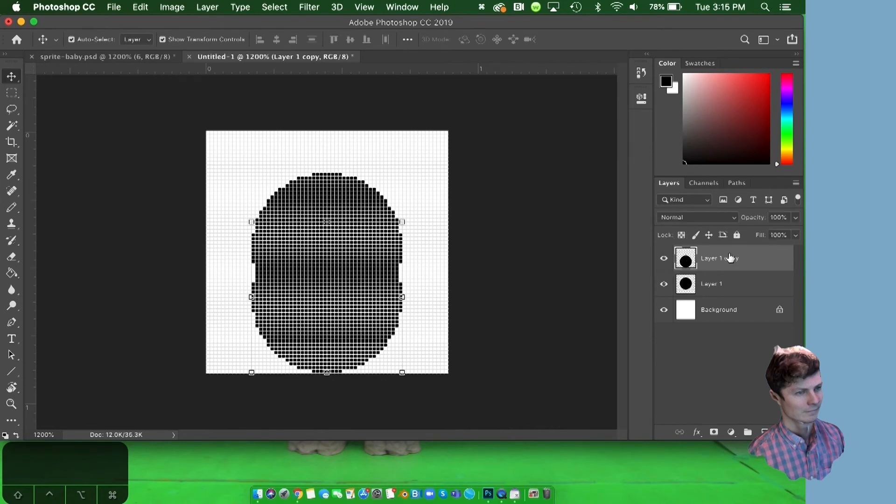
pyautogui.click(663, 286)
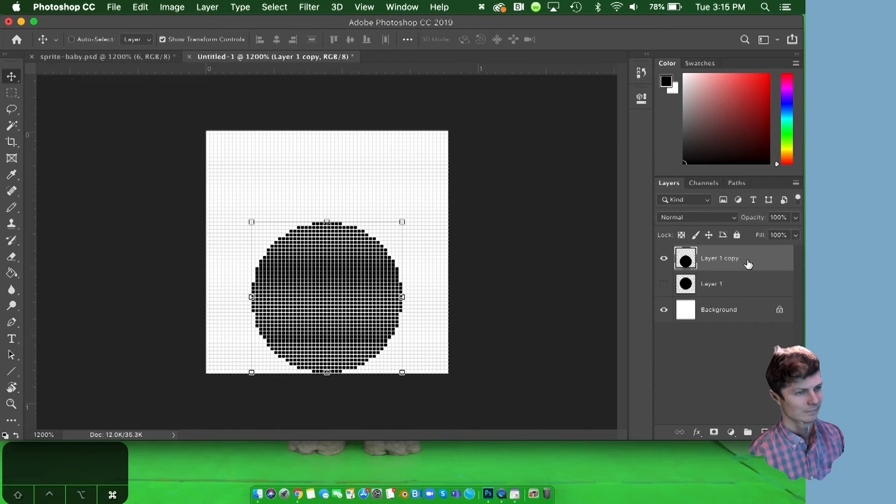
# Duplicate the lowered circle layer, hide its source, and move the duplicate down so its lower part extends below the canvas.
pyautogui.press('super+j')
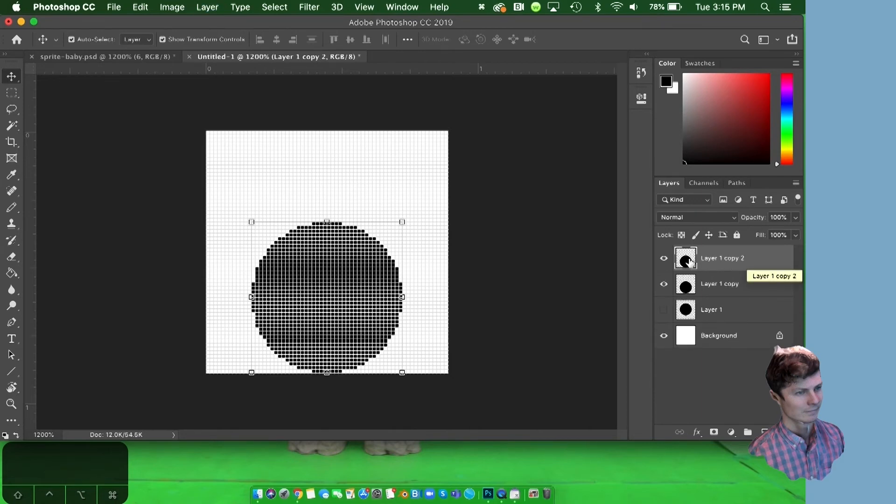
pyautogui.click(663, 285)
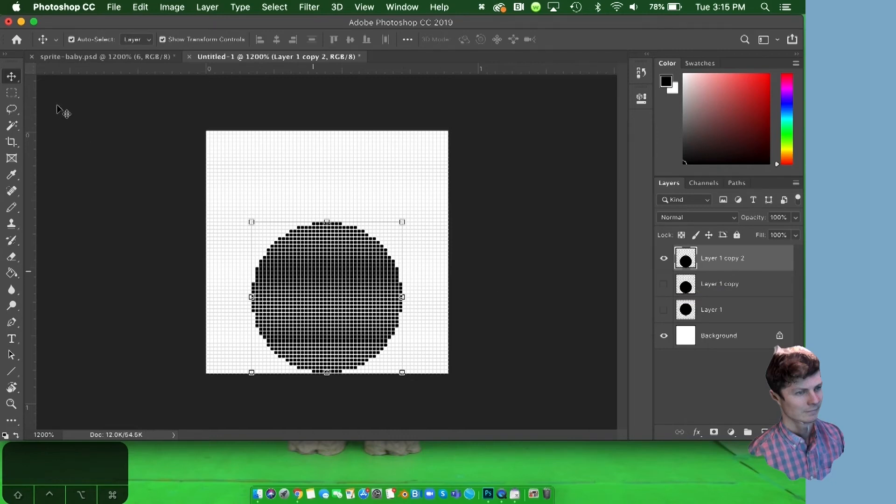
pyautogui.moveTo(312, 267); pyautogui.dragTo(315, 328)
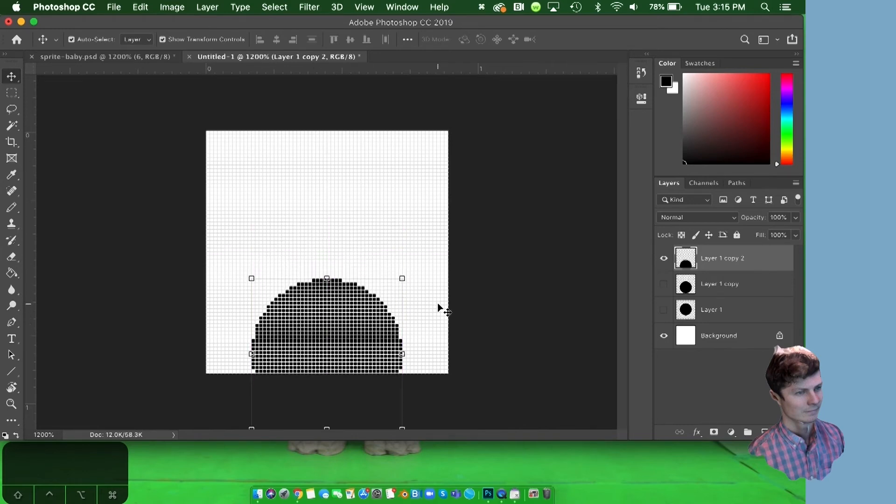
pyautogui.press('Return')
# Reduce the Pencil Tool to 4 px and paint bulges on both sides of the half-sunken circle's base.
pyautogui.press('b')
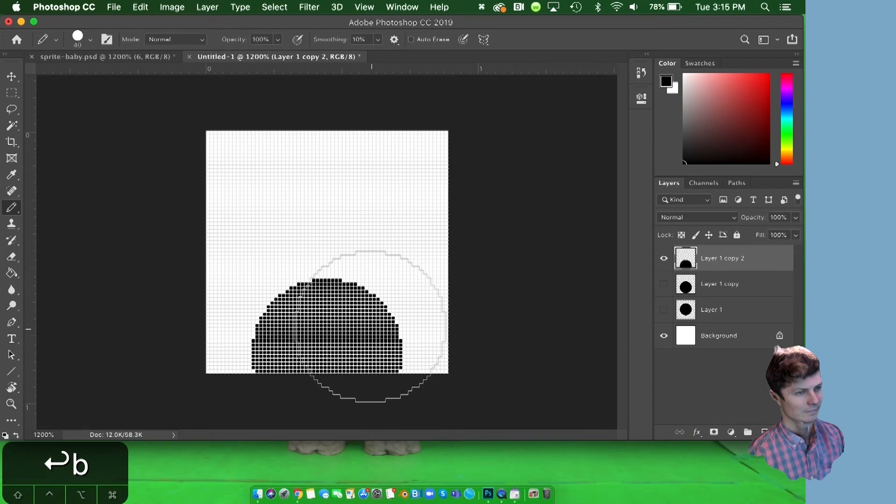
pyautogui.press('[')
pyautogui.press('[')
pyautogui.press('[')
pyautogui.press('[')
pyautogui.press('[')
pyautogui.press('[')
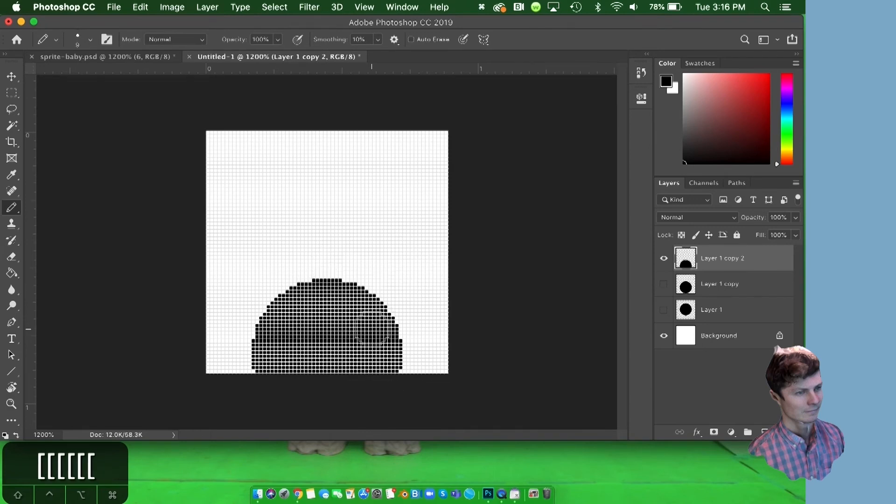
pyautogui.press('[')
pyautogui.press('[')
pyautogui.moveTo(392, 345)
pyautogui.mouseDown()
pyautogui.moveTo(418, 363)
pyautogui.moveTo(400, 368)
pyautogui.mouseUp()
pyautogui.moveTo(244, 363)
pyautogui.mouseDown()
pyautogui.moveTo(236, 358)
pyautogui.moveTo(245, 374)
pyautogui.moveTo(236, 360)
pyautogui.moveTo(252, 345)
pyautogui.moveTo(256, 352)
pyautogui.mouseUp()
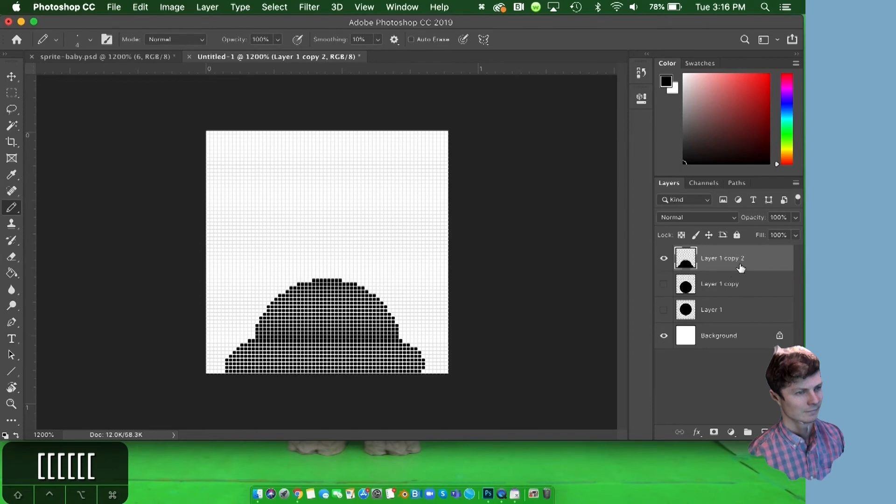
# Duplicate the bulging dome layer, hide its source, and move the duplicate further down the canvas.
pyautogui.press('super+j')
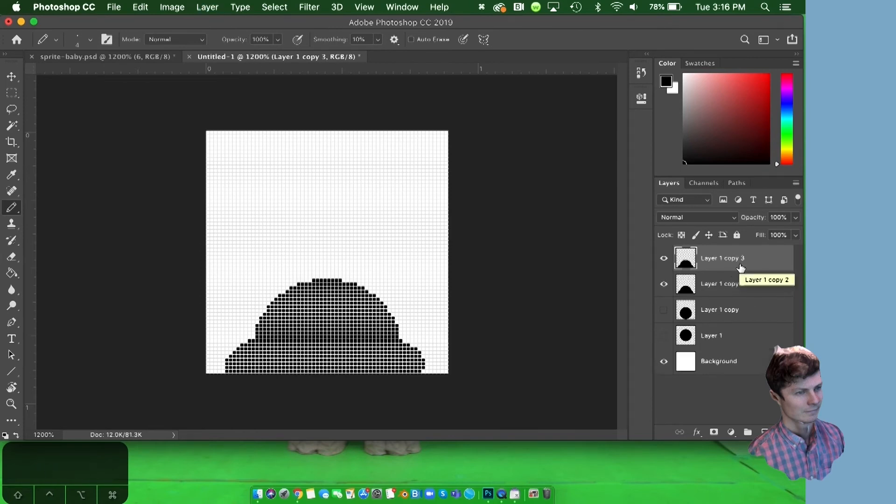
pyautogui.click(663, 285)
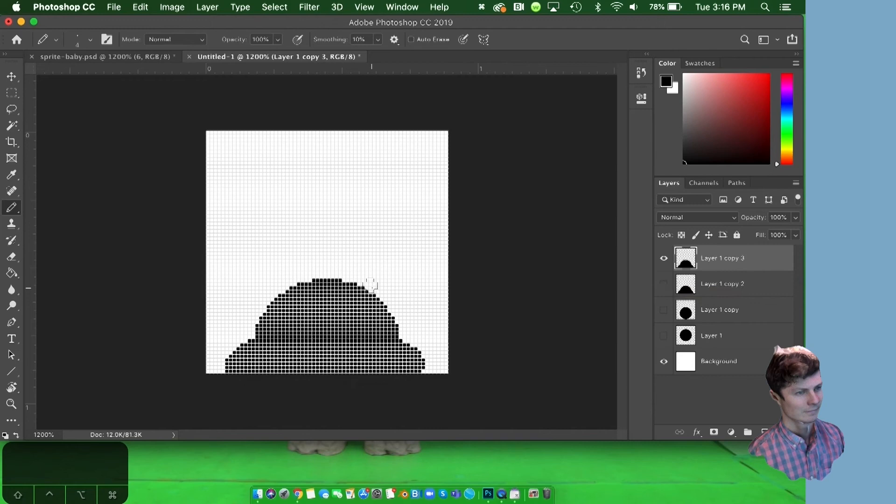
pyautogui.press('v')
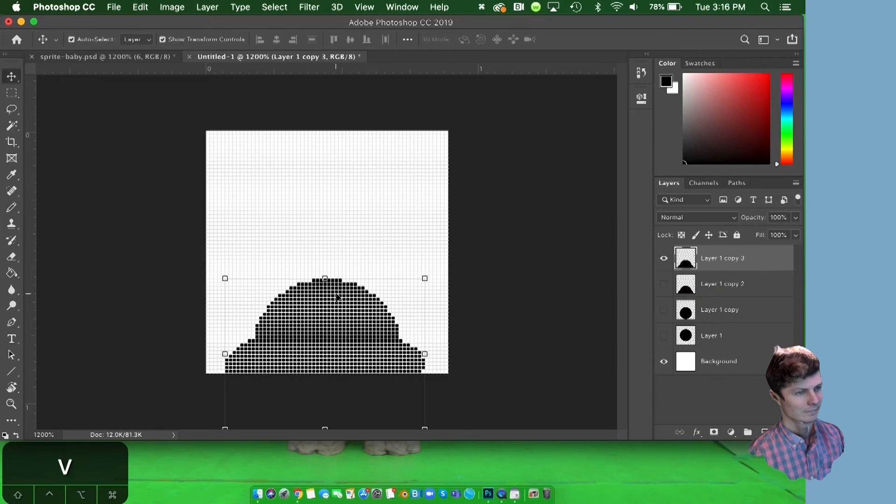
pyautogui.moveTo(336, 294); pyautogui.dragTo(338, 326)
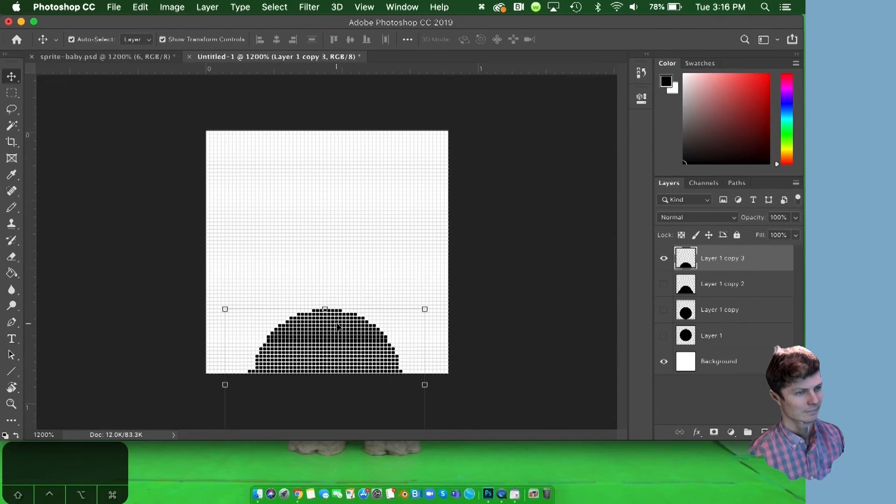
# Paint the base of the lowest dome outward with the Pencil Tool until it reaches both side edges of the canvas.
pyautogui.press('b')
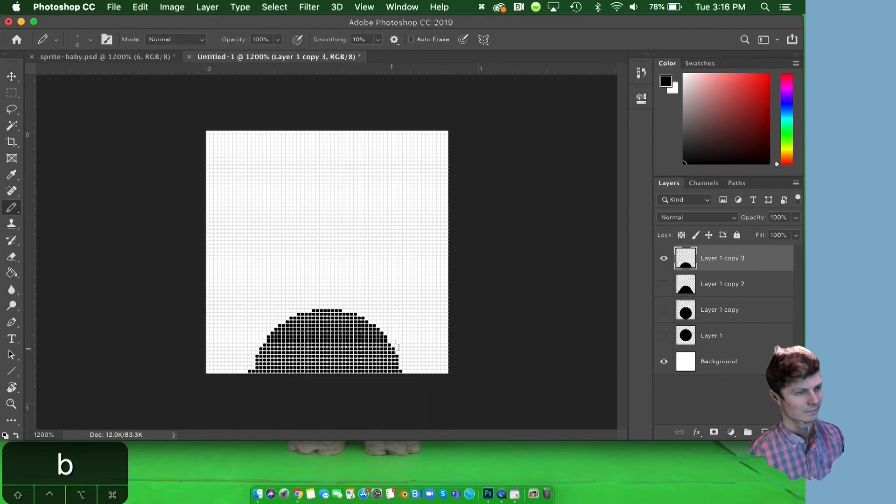
pyautogui.moveTo(381, 341)
pyautogui.mouseDown()
pyautogui.moveTo(436, 366)
pyautogui.moveTo(398, 367)
pyautogui.moveTo(411, 360)
pyautogui.moveTo(400, 366)
pyautogui.moveTo(446, 375)
pyautogui.mouseUp()
pyautogui.moveTo(286, 356)
pyautogui.mouseDown()
pyautogui.moveTo(210, 359)
pyautogui.moveTo(238, 368)
pyautogui.moveTo(281, 346)
pyautogui.moveTo(258, 347)
pyautogui.moveTo(234, 372)
pyautogui.mouseUp()
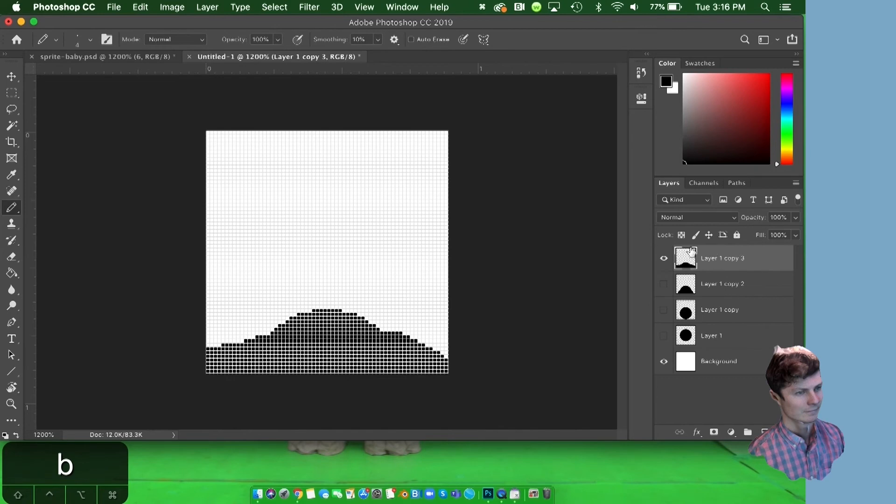
# Compare the two squashed shapes by toggling the visibility of Layer 1 copy 2 and Layer 1 copy 3.
pyautogui.click(666, 283)
pyautogui.click(664, 259)
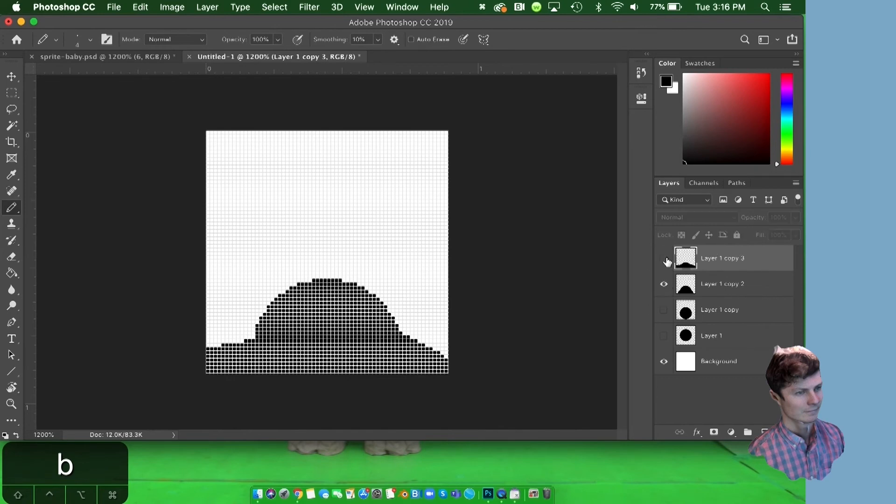
pyautogui.click(664, 283)
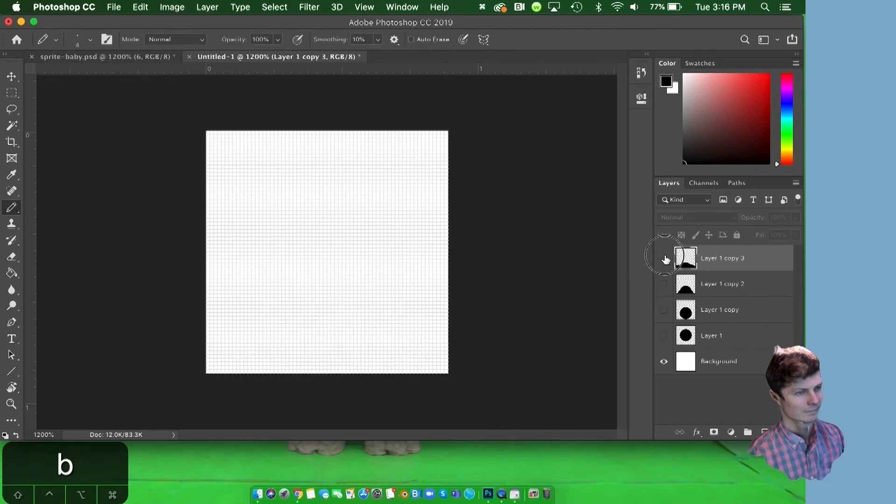
pyautogui.click(664, 258)
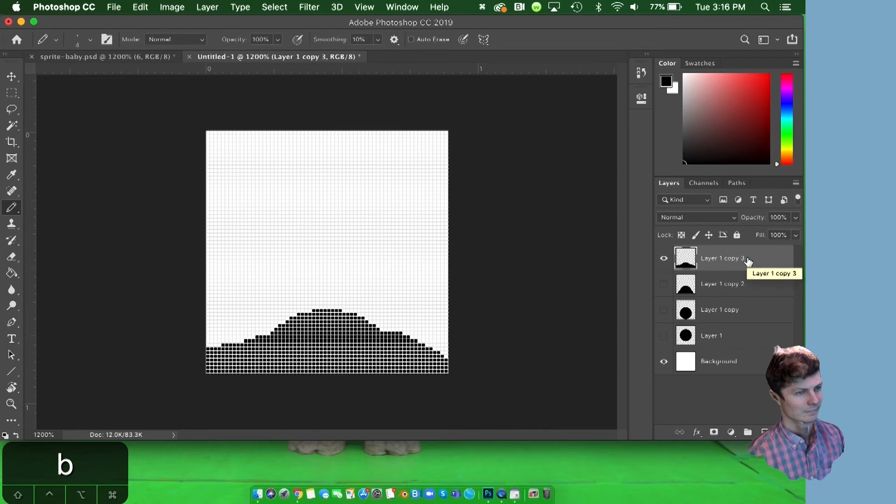
# Duplicate Layer 1 copy 2 and Layer 1 copy to the top of the layer stack, with the circle uppermost.
pyautogui.click(746, 284)
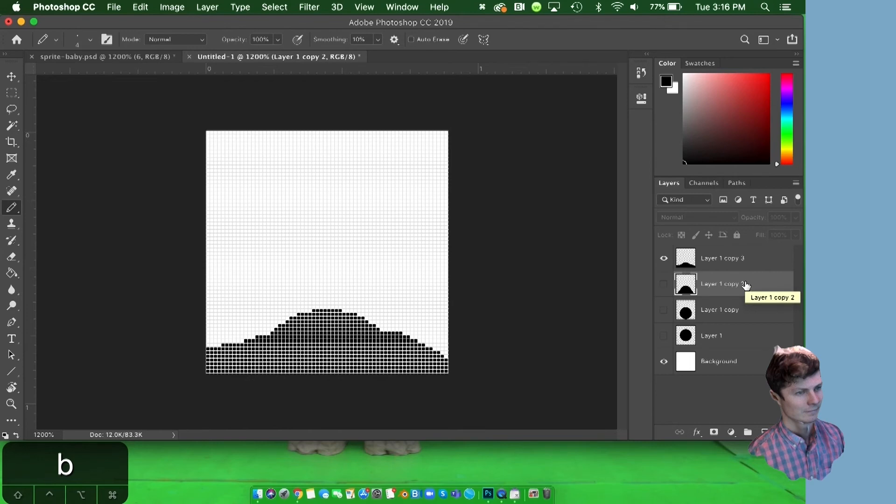
pyautogui.moveTo(746, 284); pyautogui.dragTo(745, 251)
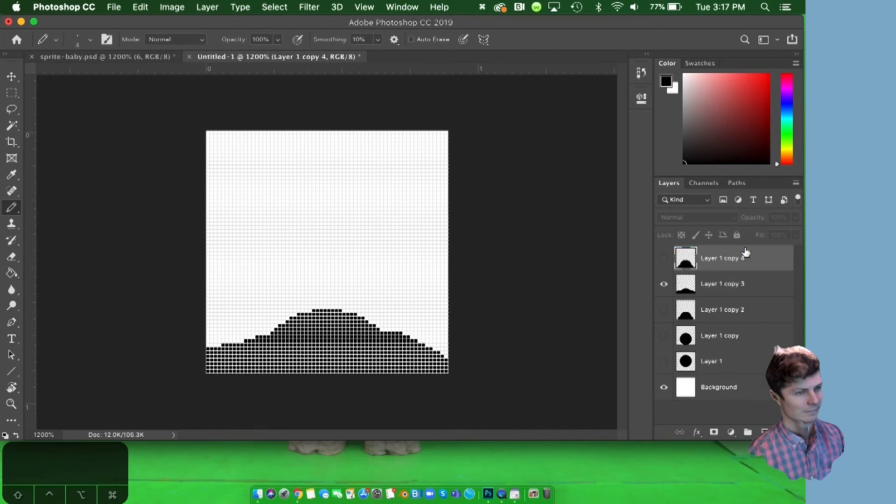
pyautogui.click(727, 340)
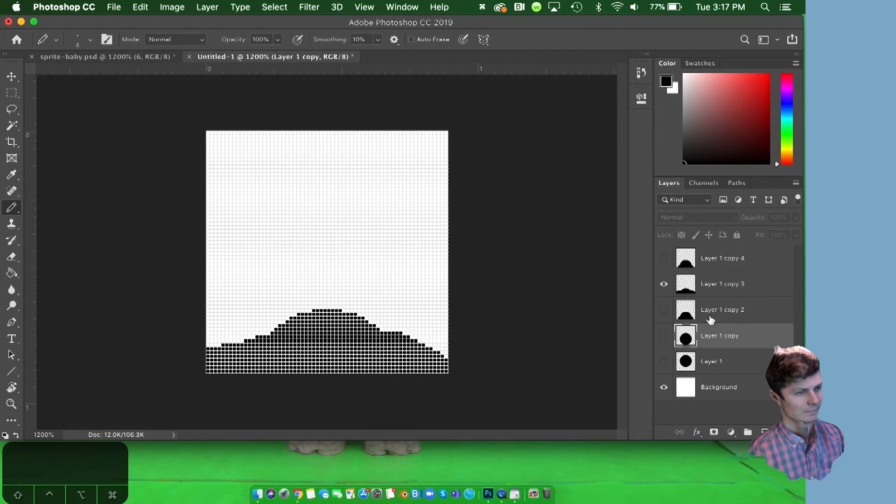
pyautogui.moveTo(720, 341); pyautogui.dragTo(720, 254)
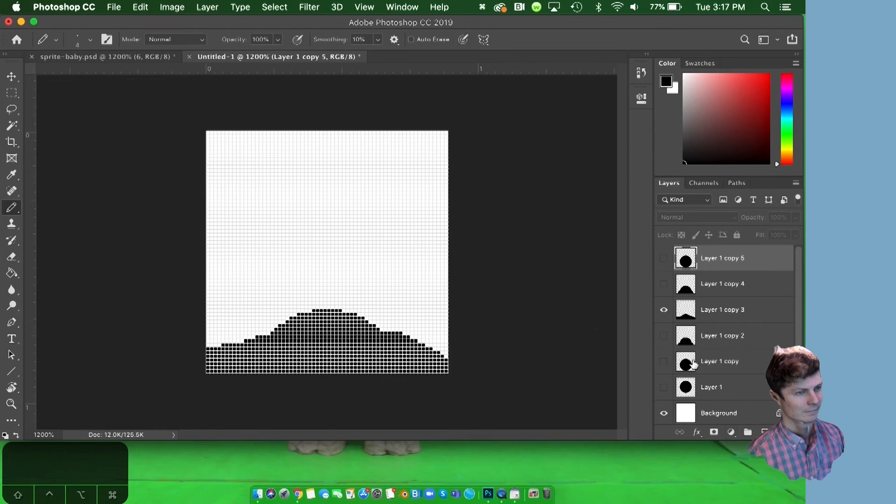
# Preview the bounce by toggling the shape layers' visibility, leaving only the topmost circle and the Background visible.
pyautogui.click(663, 284)
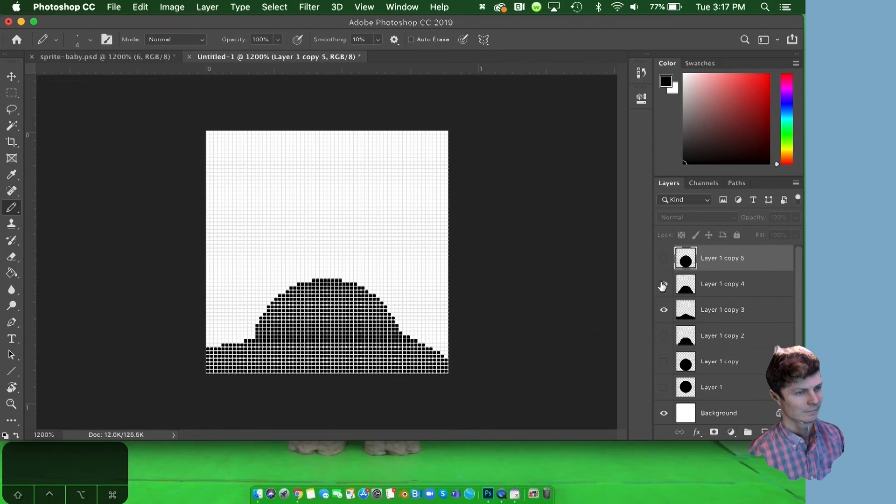
pyautogui.click(663, 310)
pyautogui.click(663, 284)
pyautogui.click(663, 258)
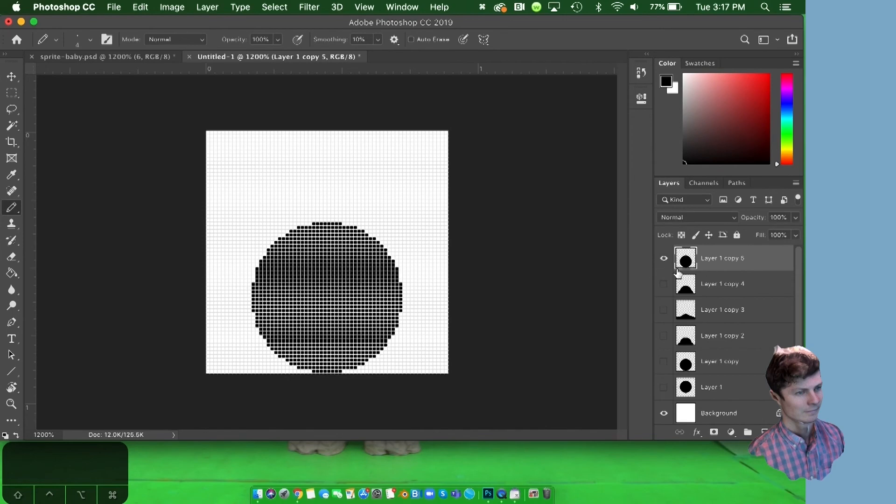
pyautogui.click(664, 284)
pyautogui.click(664, 310)
pyautogui.click(663, 336)
pyautogui.click(664, 312)
pyautogui.click(663, 284)
pyautogui.click(664, 336)
# Open the Timeline and create a frame animation in it.
pyautogui.click(413, 8)
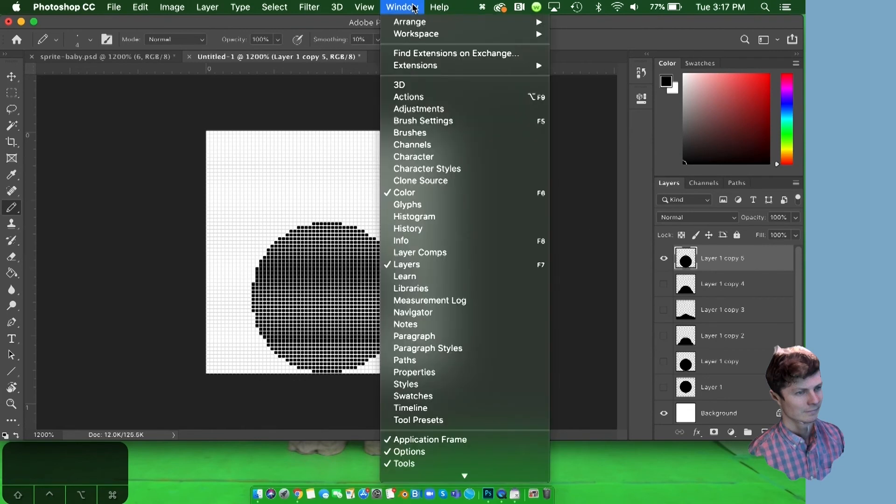
pyautogui.click(406, 408)
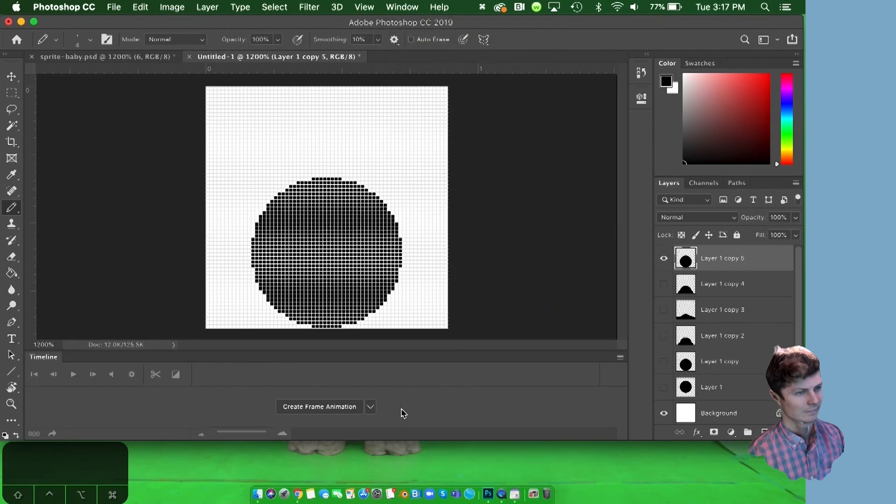
pyautogui.click(372, 407)
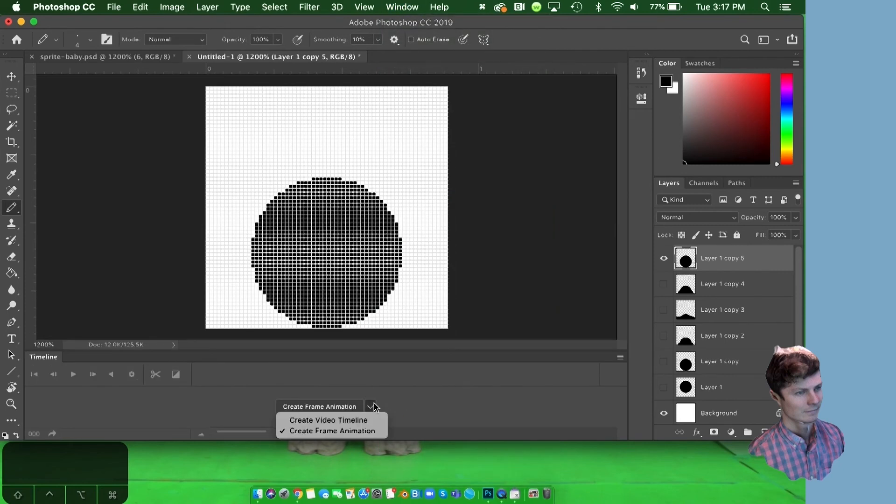
pyautogui.click(351, 432)
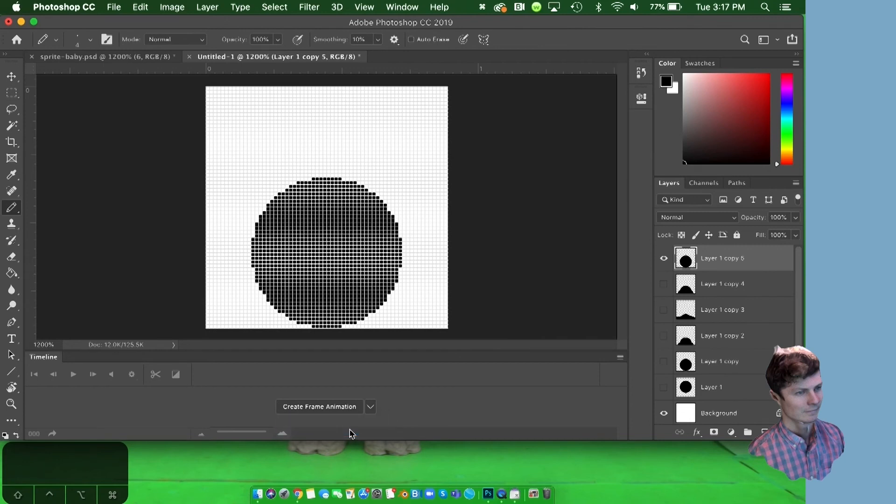
pyautogui.click(319, 408)
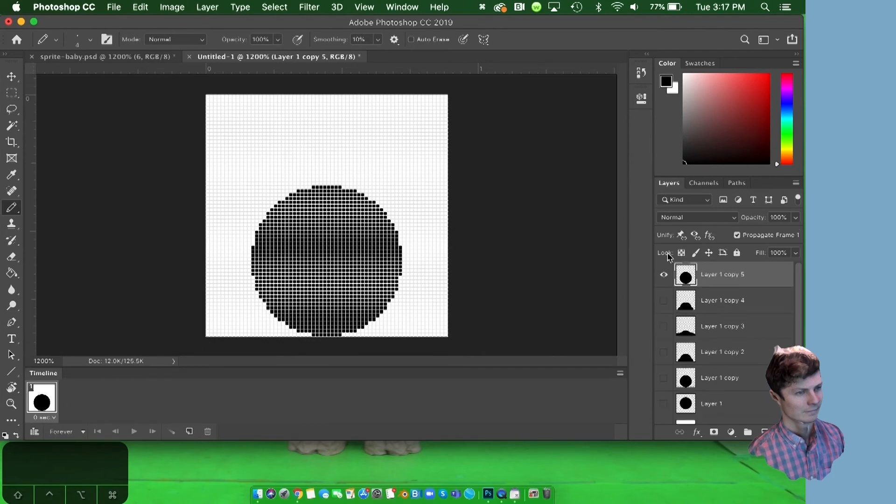
# Make animation frames from the document's layers.
pyautogui.click(620, 373)
pyautogui.click(620, 375)
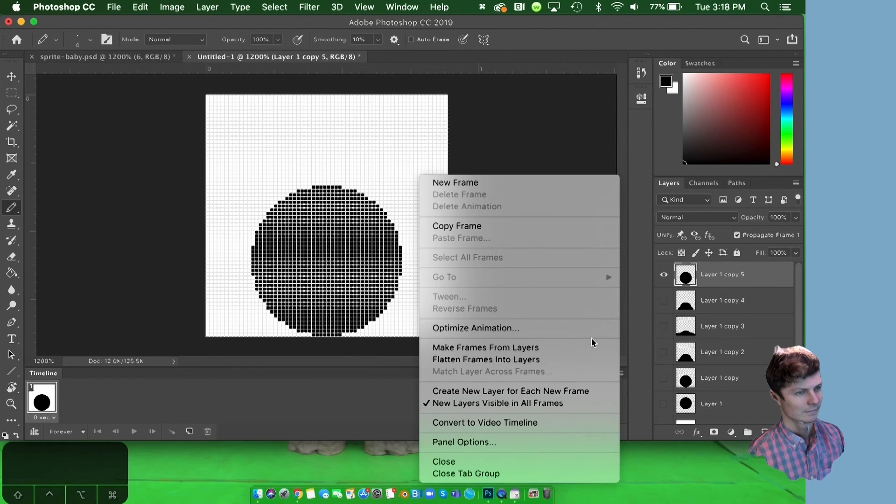
pyautogui.click(559, 351)
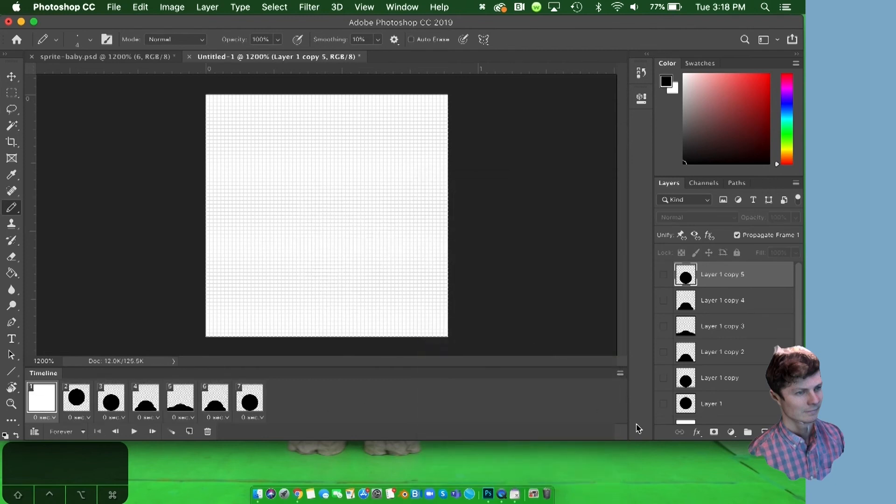
# Delete the blank white first frame that shows only the Background from the animation.
pyautogui.scroll(-2, 728, 341)
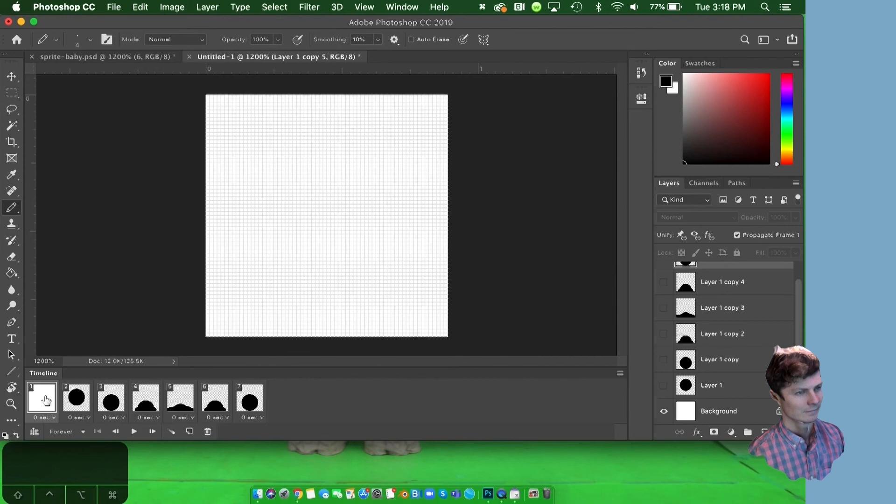
pyautogui.click(206, 432)
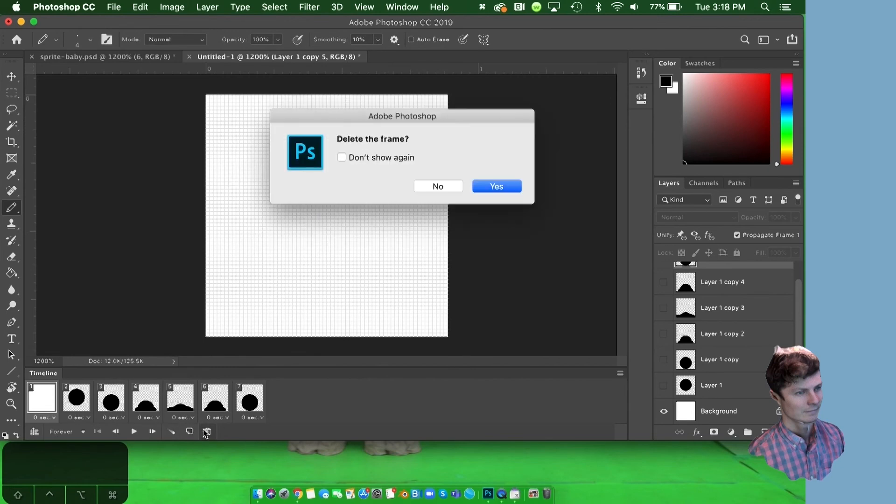
pyautogui.click(480, 187)
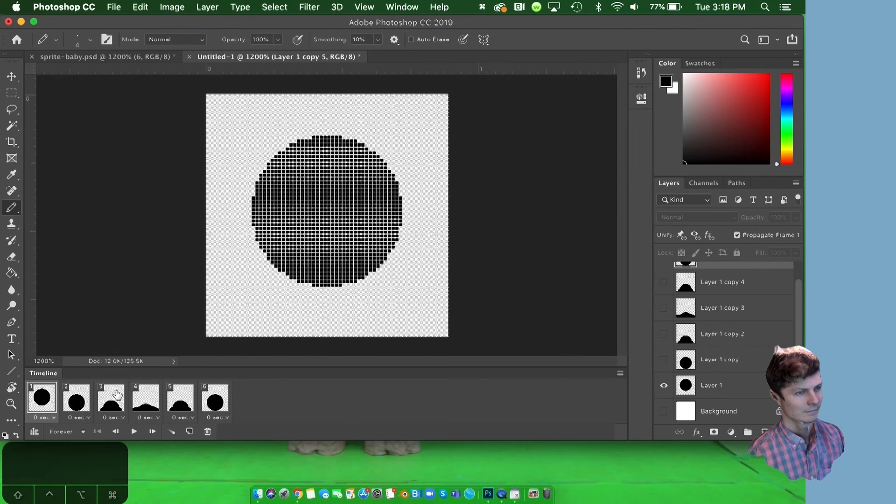
# Set the delay of all the animation frames to 0.1 seconds and play the animation briefly to check it.
pyautogui.keyDown('shift'); pyautogui.click(212, 401); pyautogui.keyUp('shift')
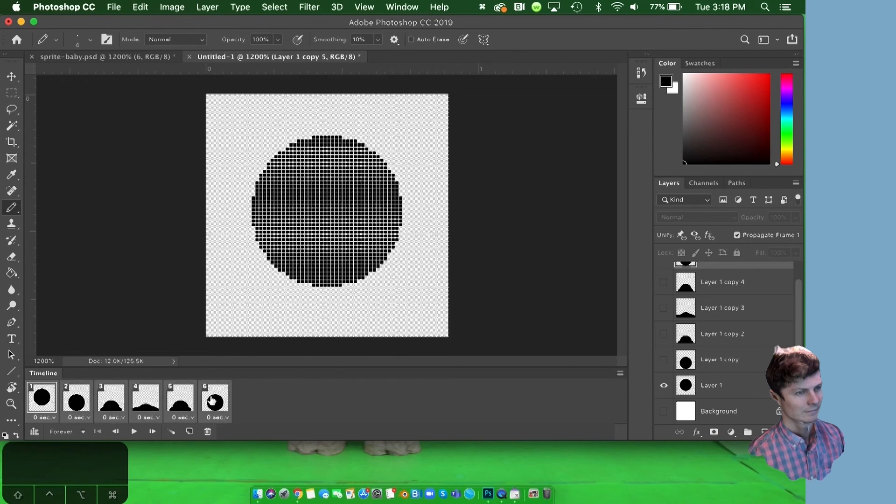
pyautogui.click(227, 418)
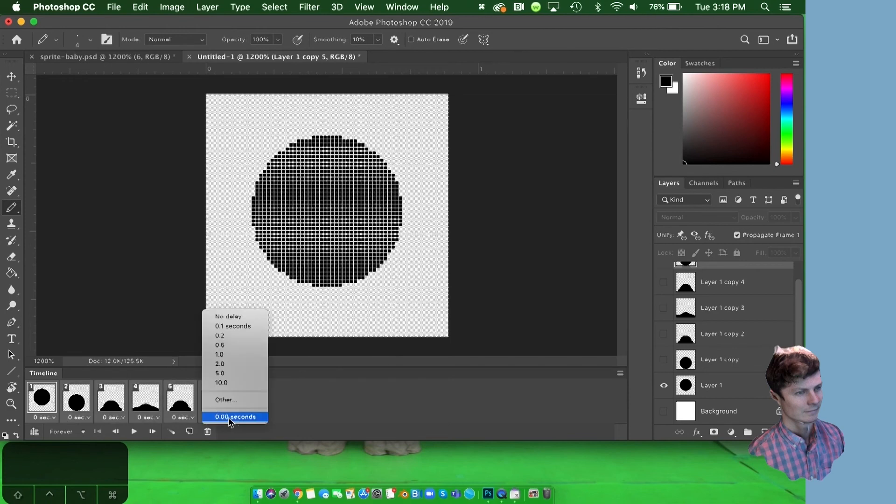
pyautogui.click(233, 326)
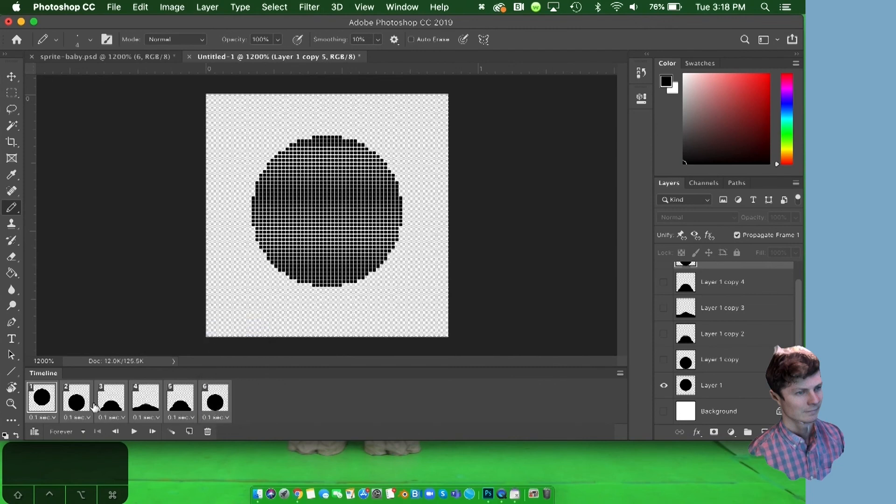
pyautogui.press('space')
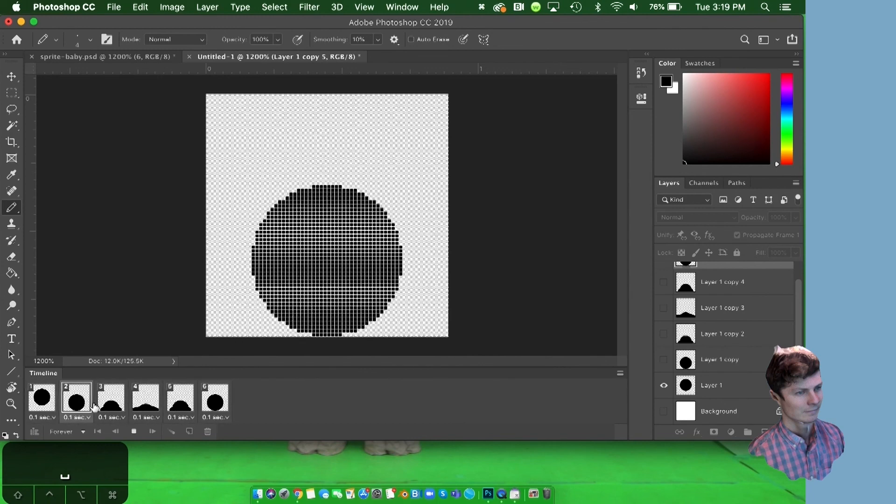
pyautogui.press('space')
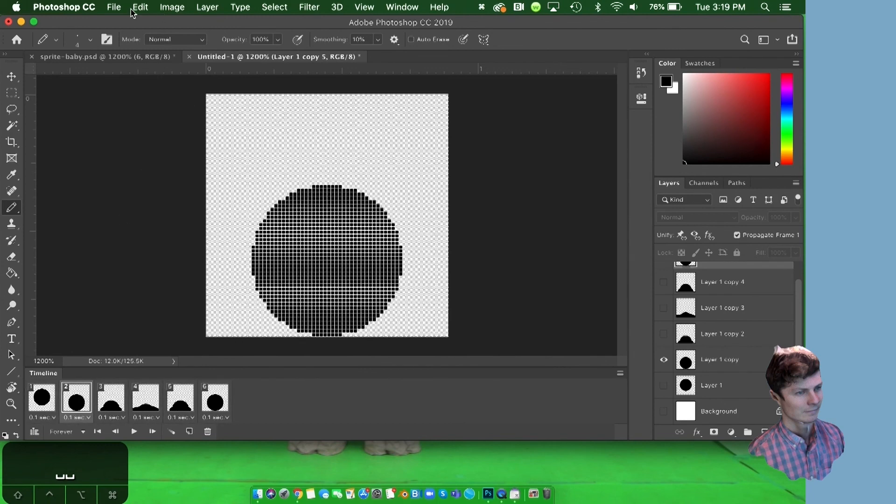
# Set up a Save for Web (Legacy) GIF export with a 500 px image width and Nearest Neighbor quality.
pyautogui.click(114, 7)
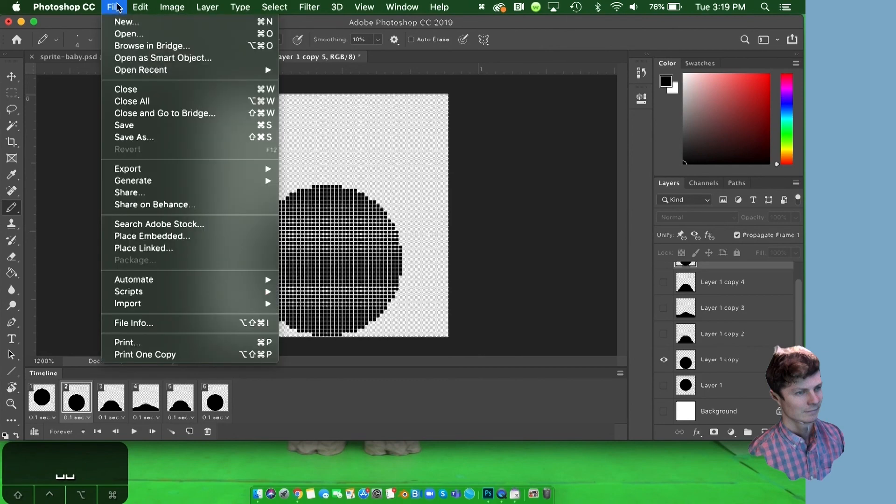
pyautogui.moveTo(119, 173)
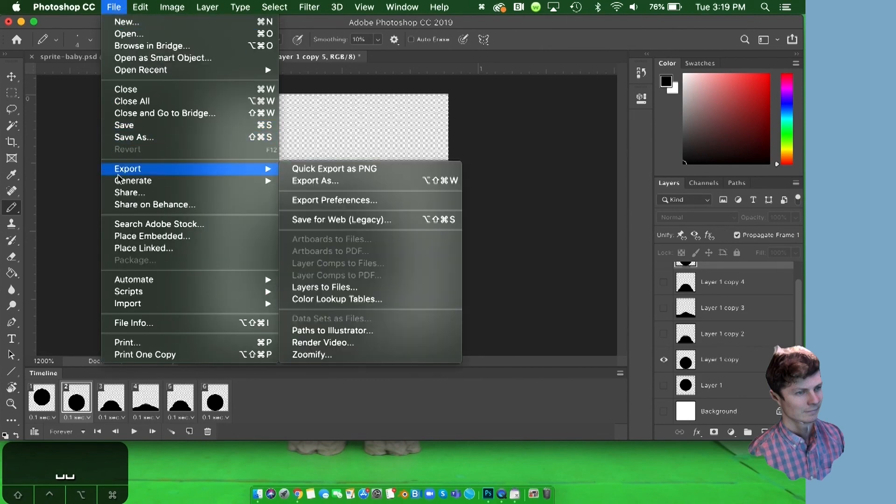
pyautogui.click(322, 228)
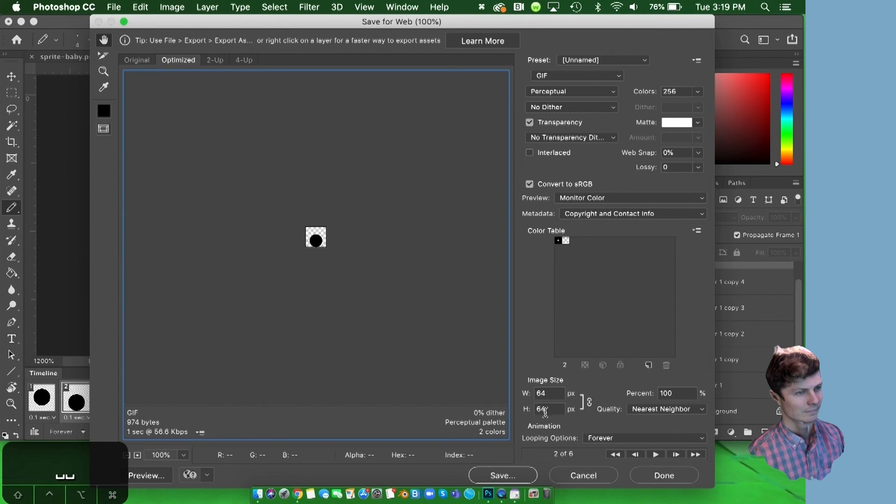
pyautogui.doubleClick(547, 393)
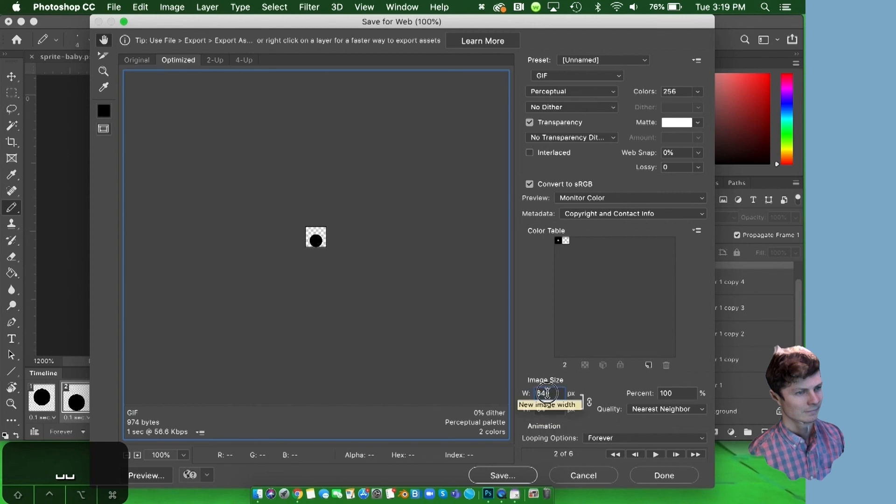
pyautogui.write('500')
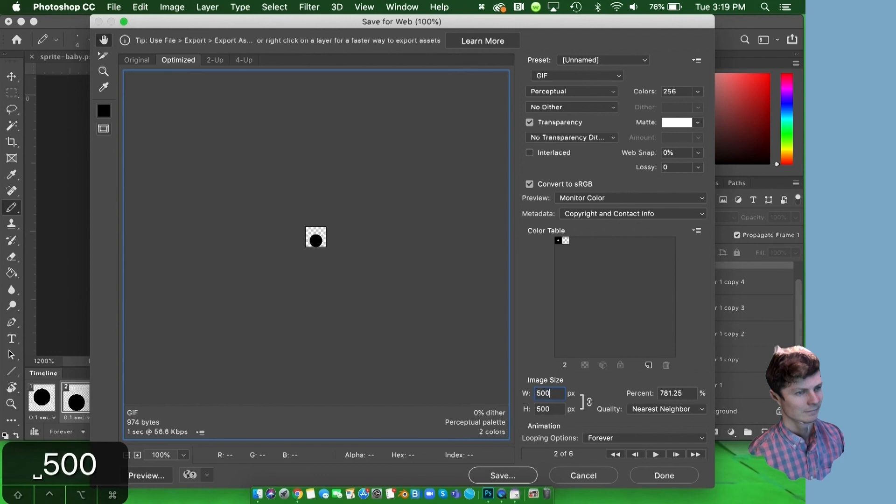
pyautogui.click(647, 409)
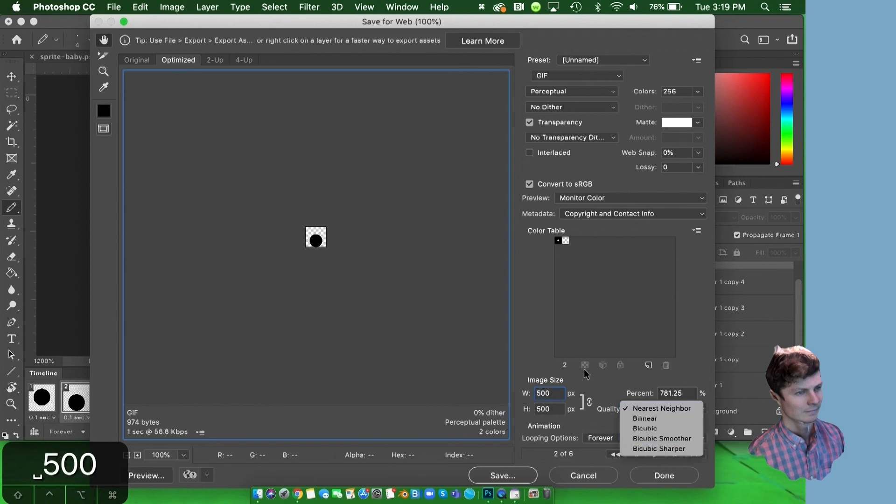
pyautogui.click(635, 408)
# Save the animated GIF to the Desktop as gif.gif.
pyautogui.click(137, 455)
pyautogui.click(137, 455)
pyautogui.click(137, 455)
pyautogui.click(137, 455)
pyautogui.click(137, 455)
pyautogui.click(137, 454)
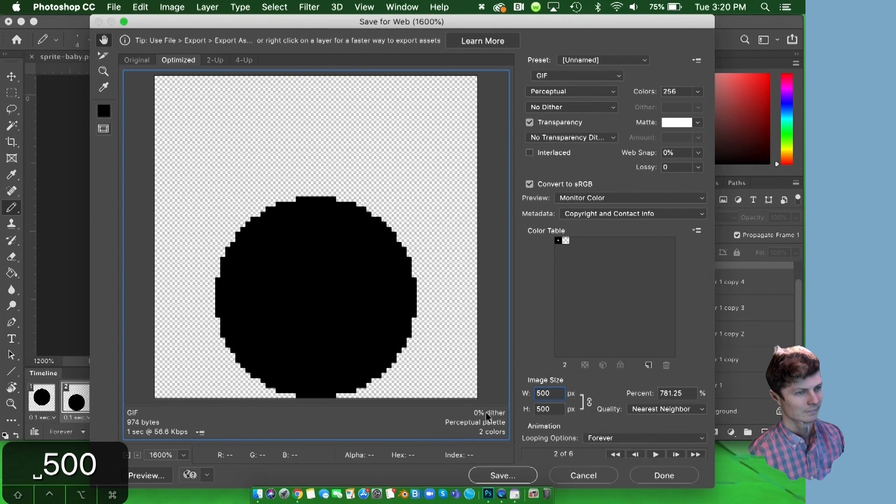
pyautogui.click(491, 469)
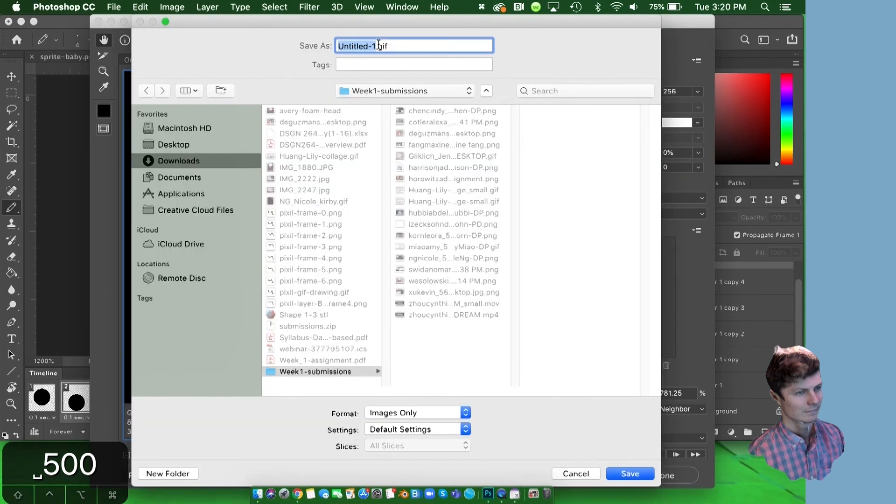
pyautogui.write('gif')
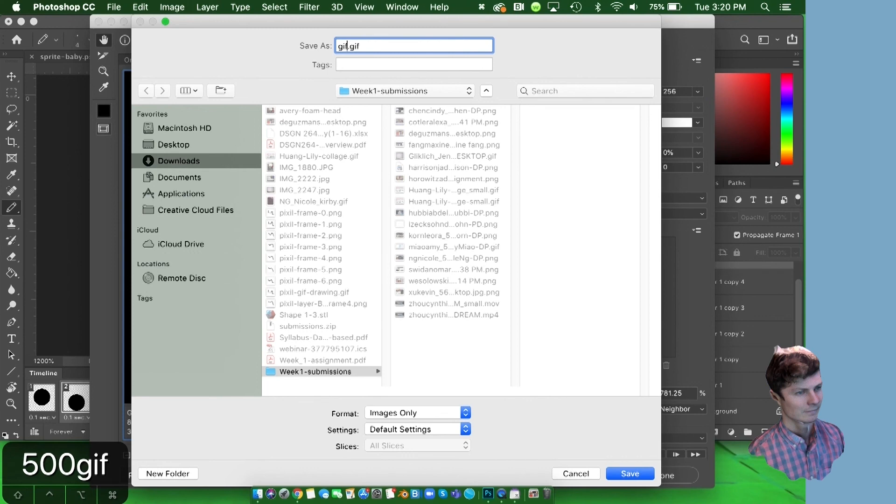
pyautogui.click(176, 144)
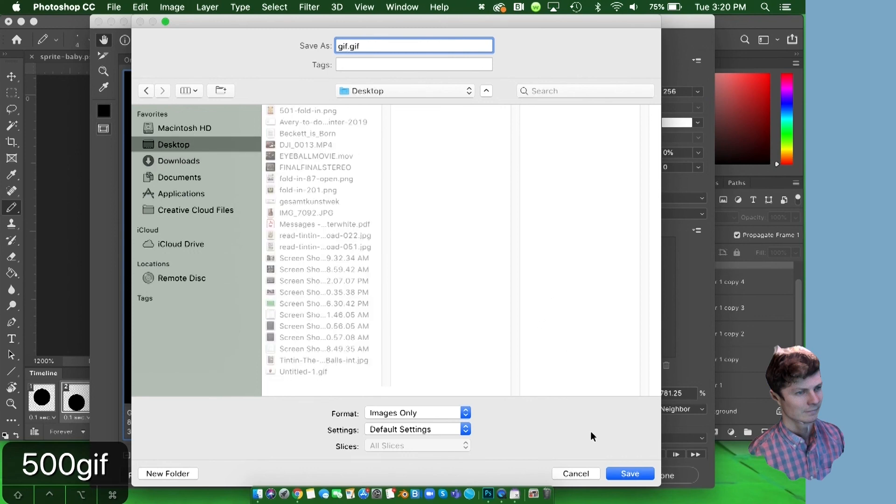
pyautogui.click(627, 475)
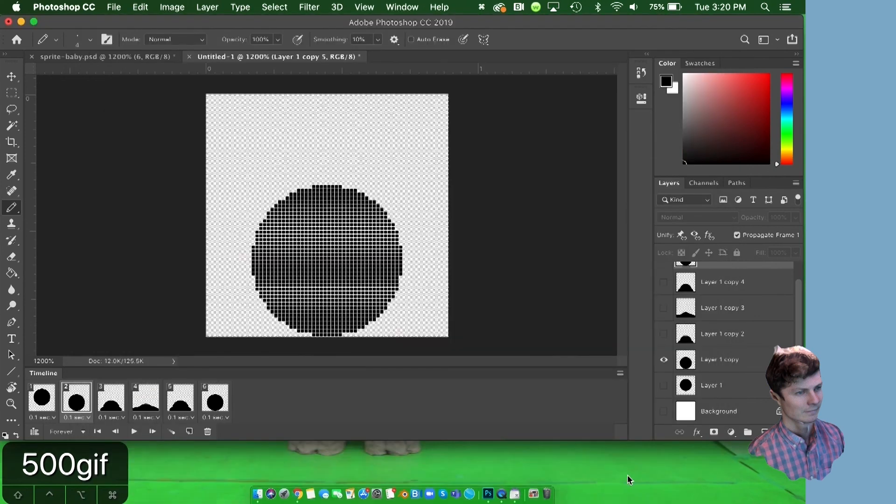
# Switch to Chrome and load gif.gif from the Desktop folder in a new tab.
pyautogui.click(298, 495)
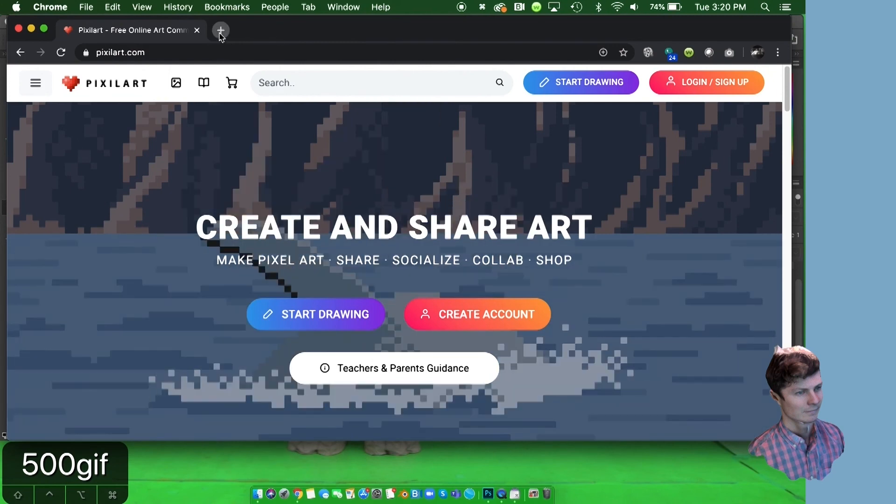
pyautogui.press('super+t')
pyautogui.click(257, 493)
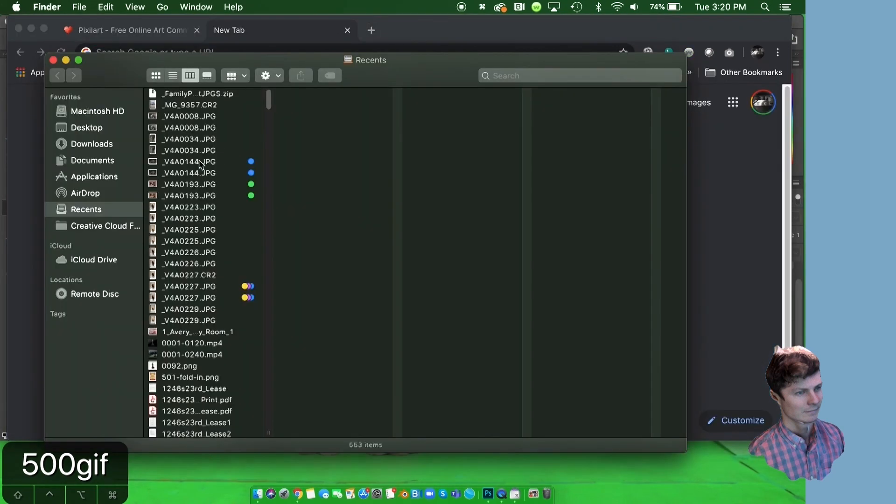
pyautogui.click(104, 129)
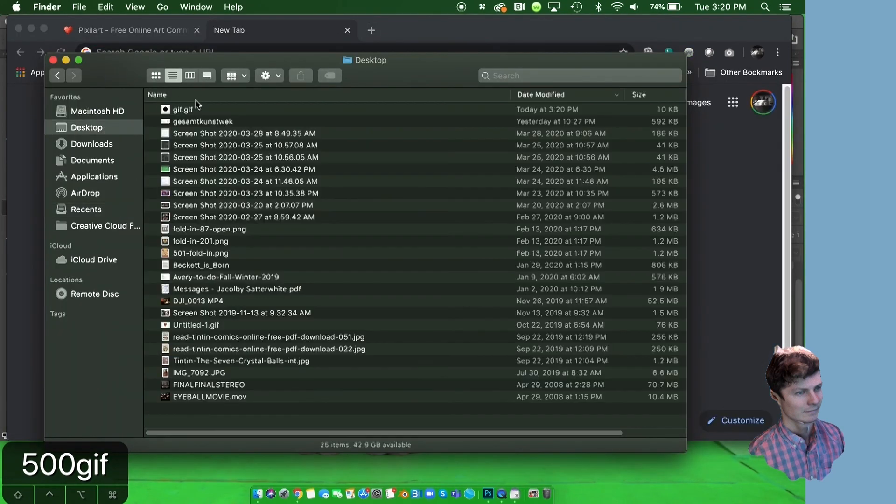
pyautogui.moveTo(170, 106); pyautogui.dragTo(318, 40)
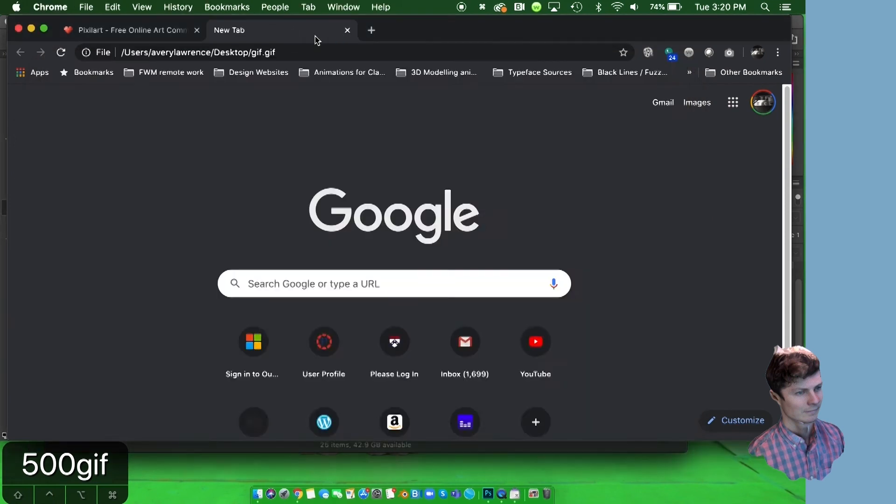